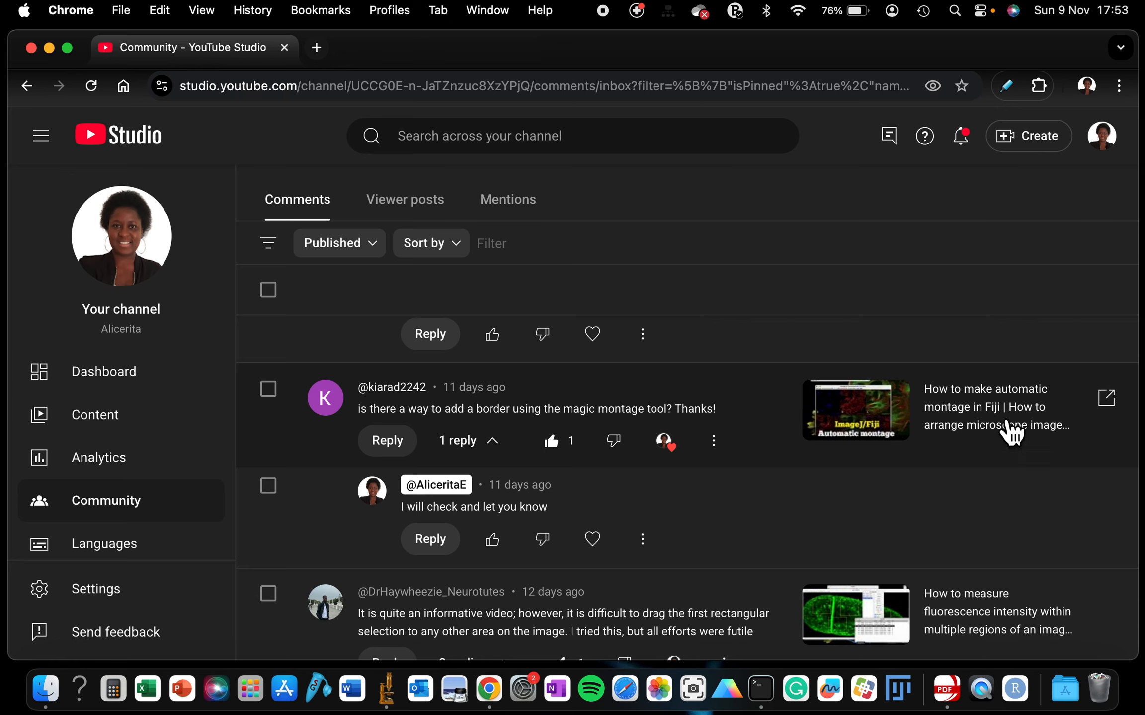
Step: Switch to ImageJ with FluorescentCells.tif open and load the Magic Montage Tools
left_click(54, 52)
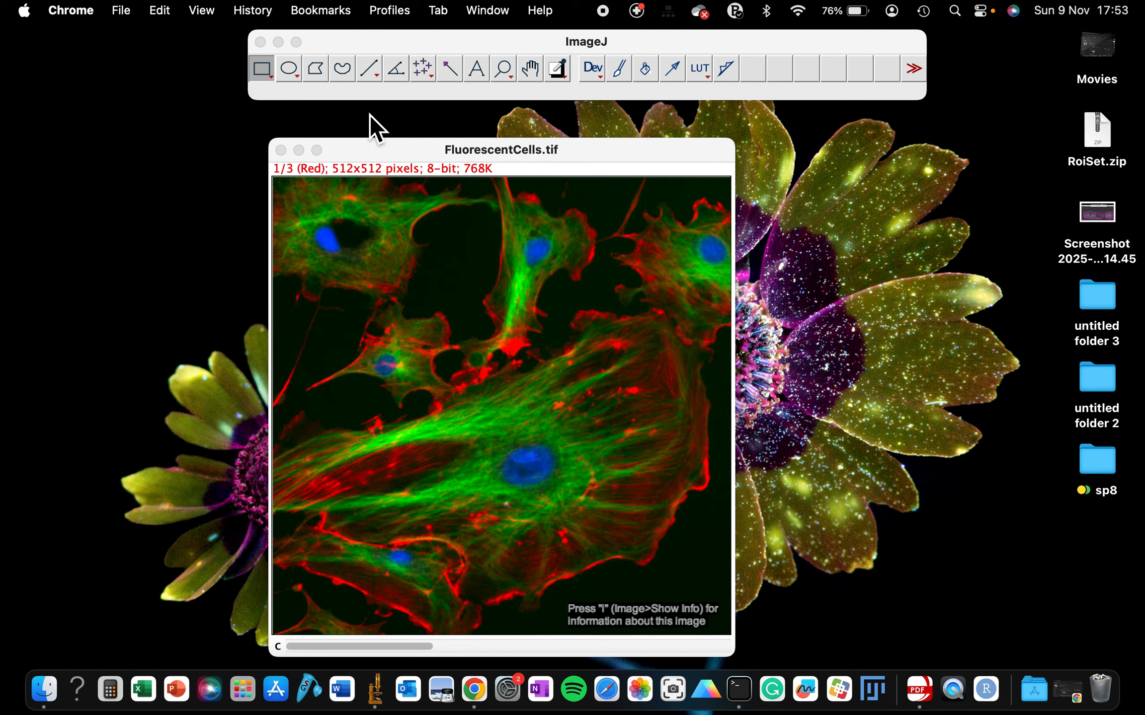
left_click(338, 47)
left_click(374, 156)
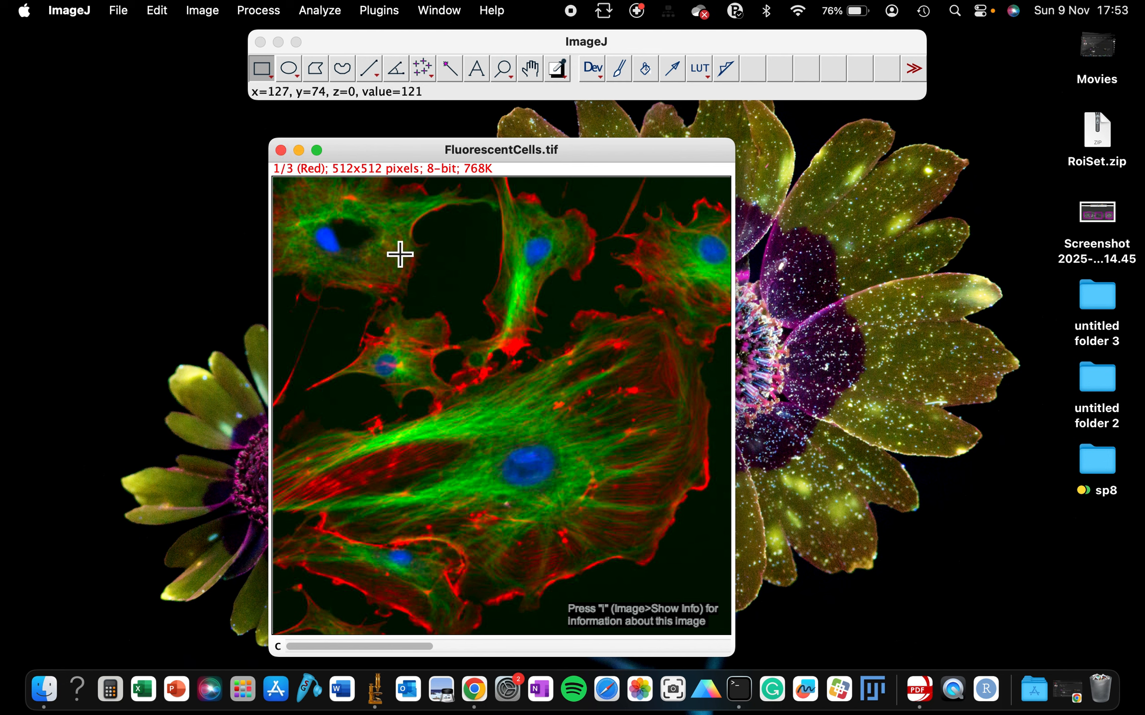
left_click(383, 42)
left_click(200, 10)
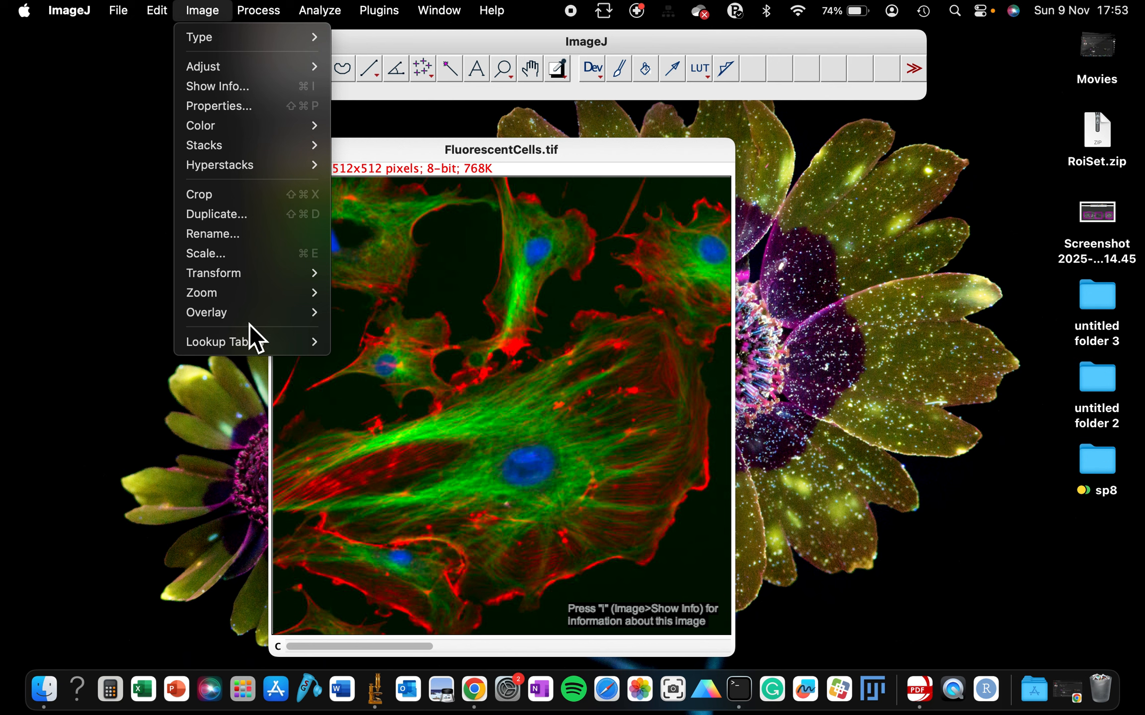
mouse_move(227, 145)
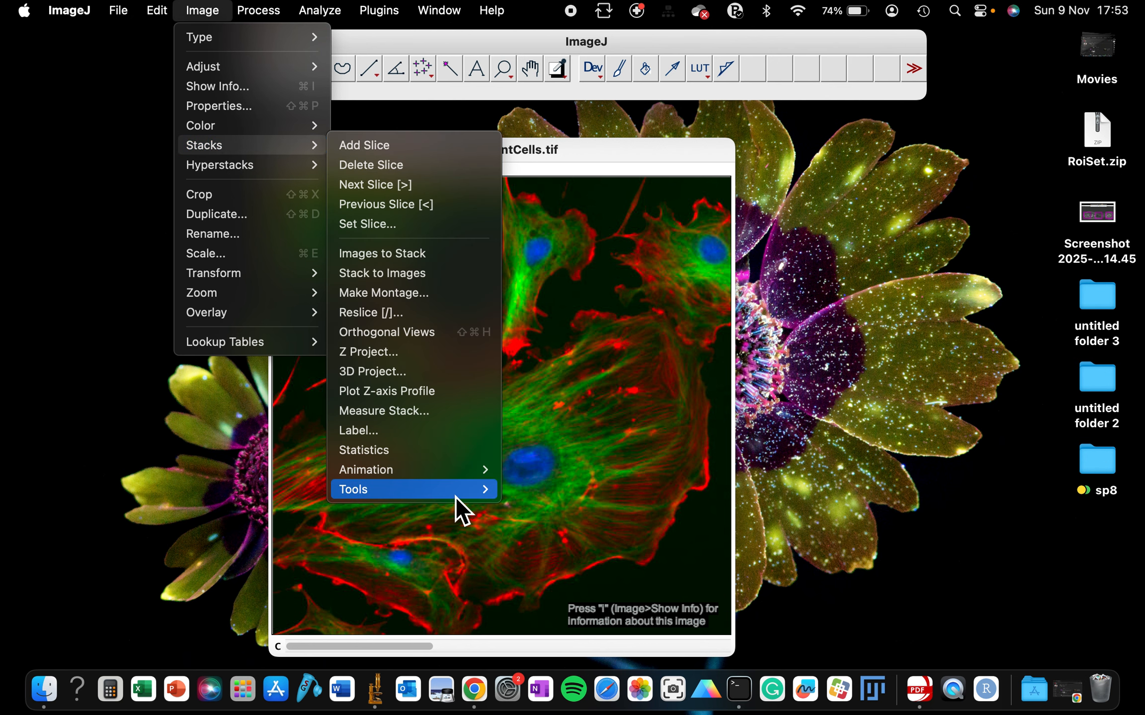
mouse_move(458, 494)
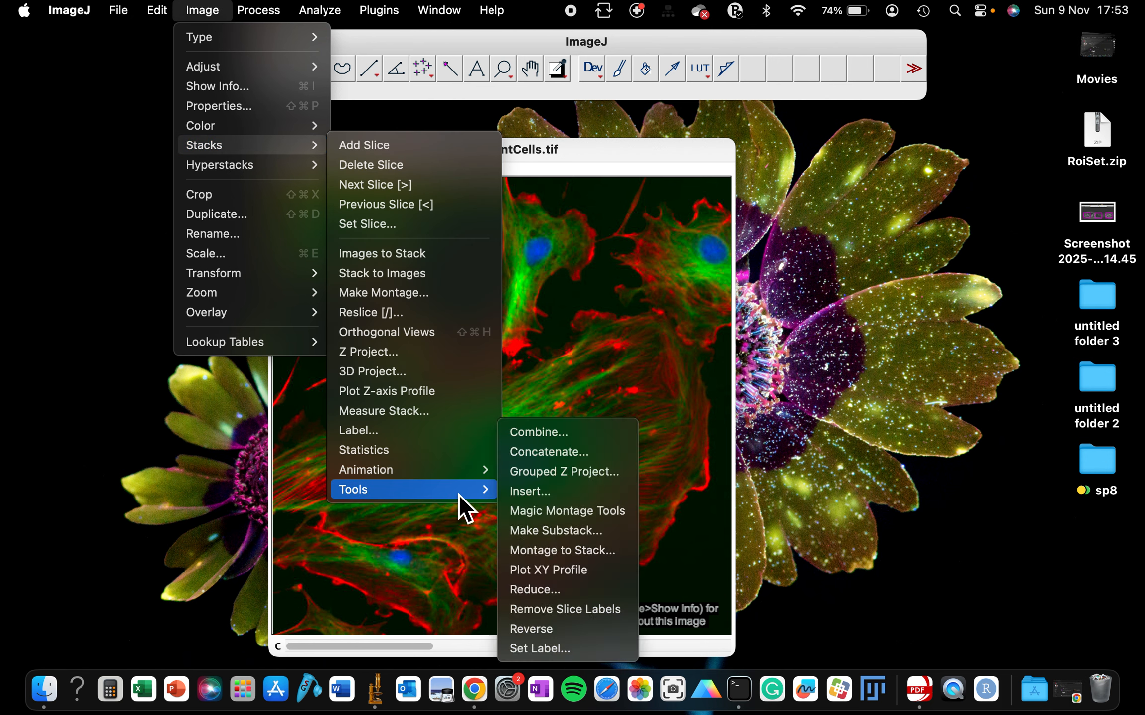
left_click(549, 516)
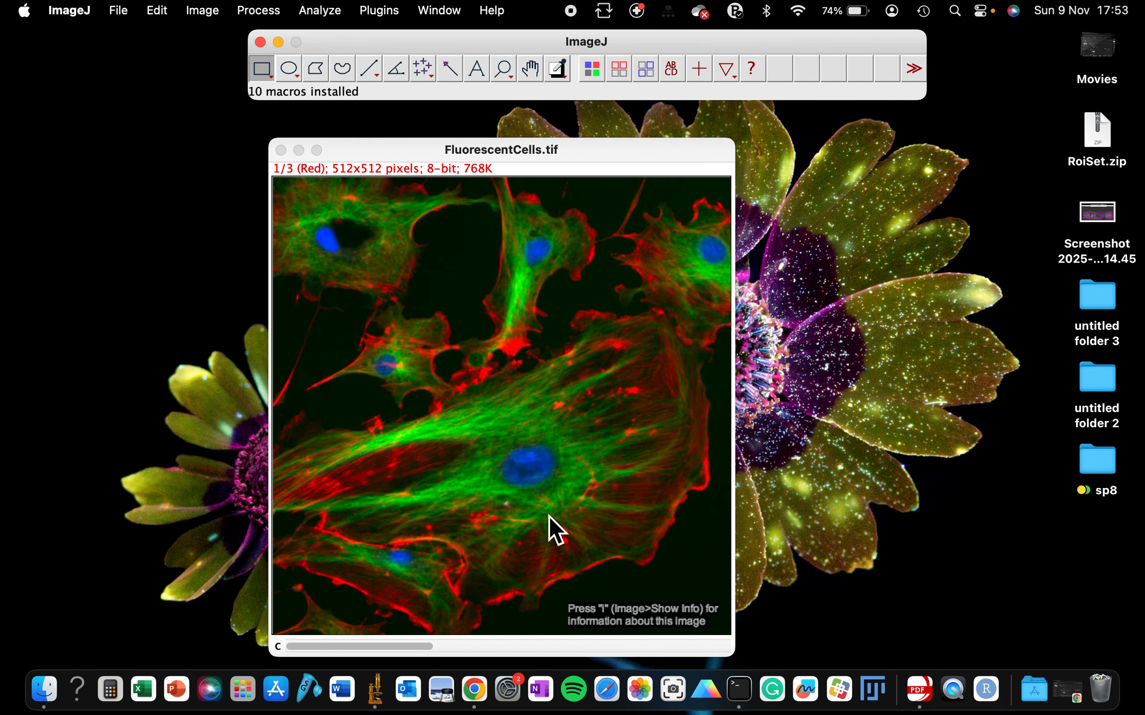
Step: Create an automatic montage of the FluorescentCells.tif channels and shuffle its panels into blue, red, green order
left_click(596, 71)
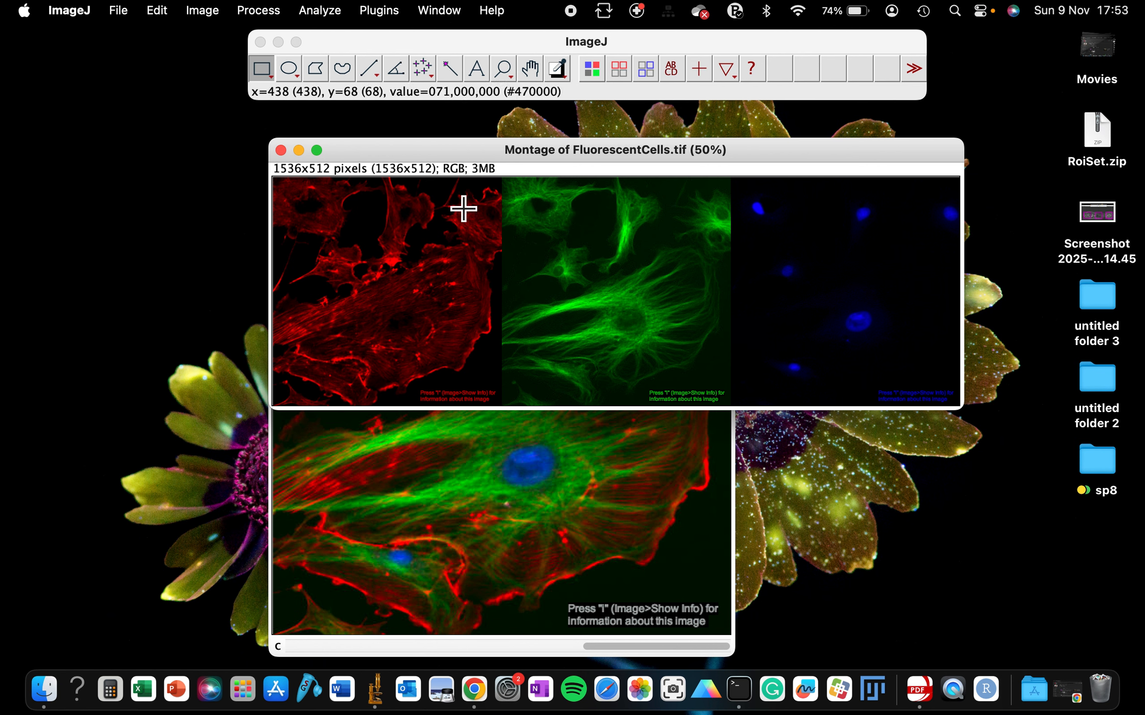
left_click_drag(361, 152, 359, 122)
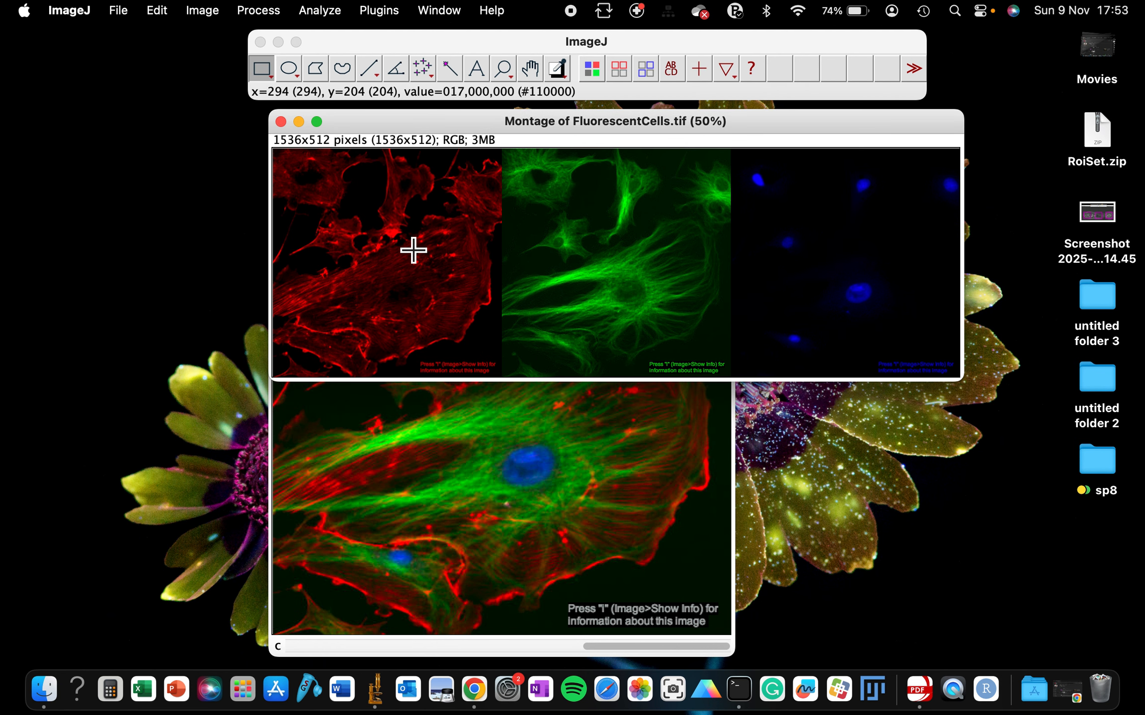
left_click(646, 70)
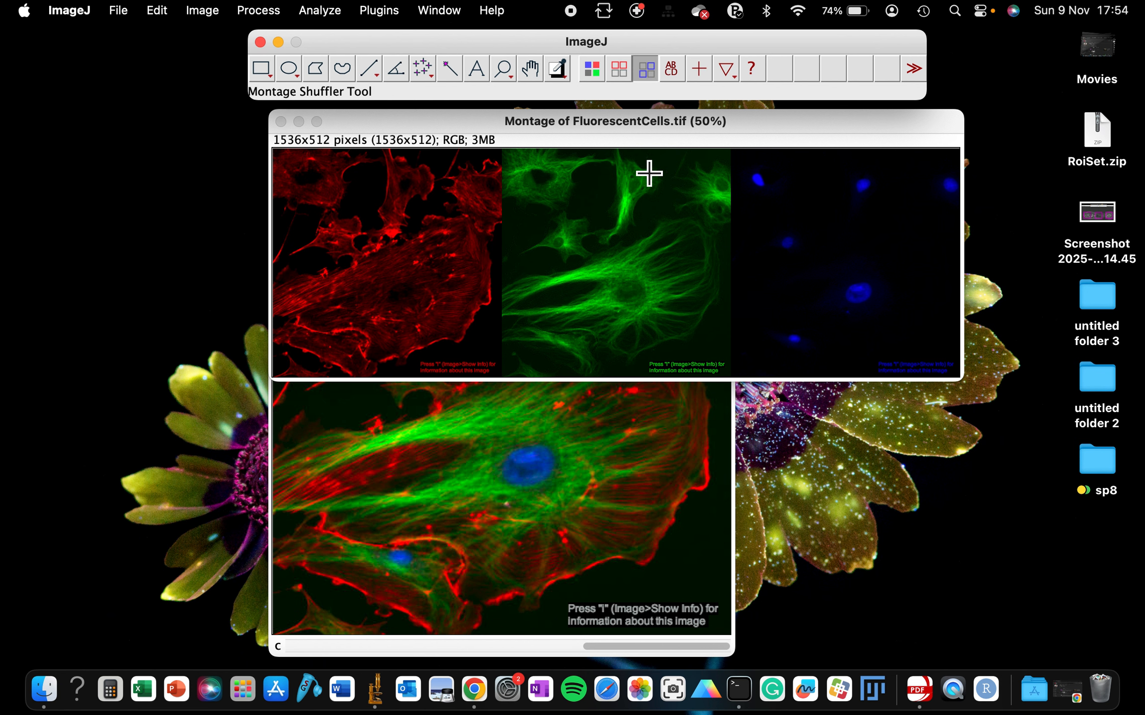
left_click_drag(635, 214, 744, 194)
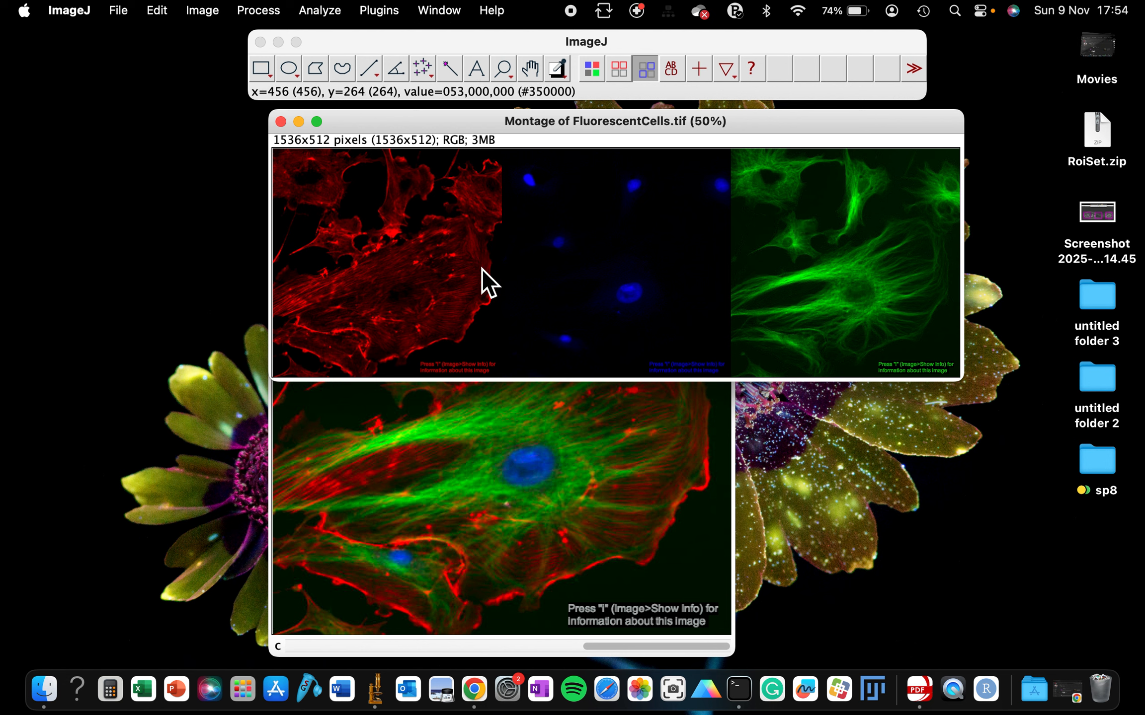
left_click(651, 68)
left_click(426, 235)
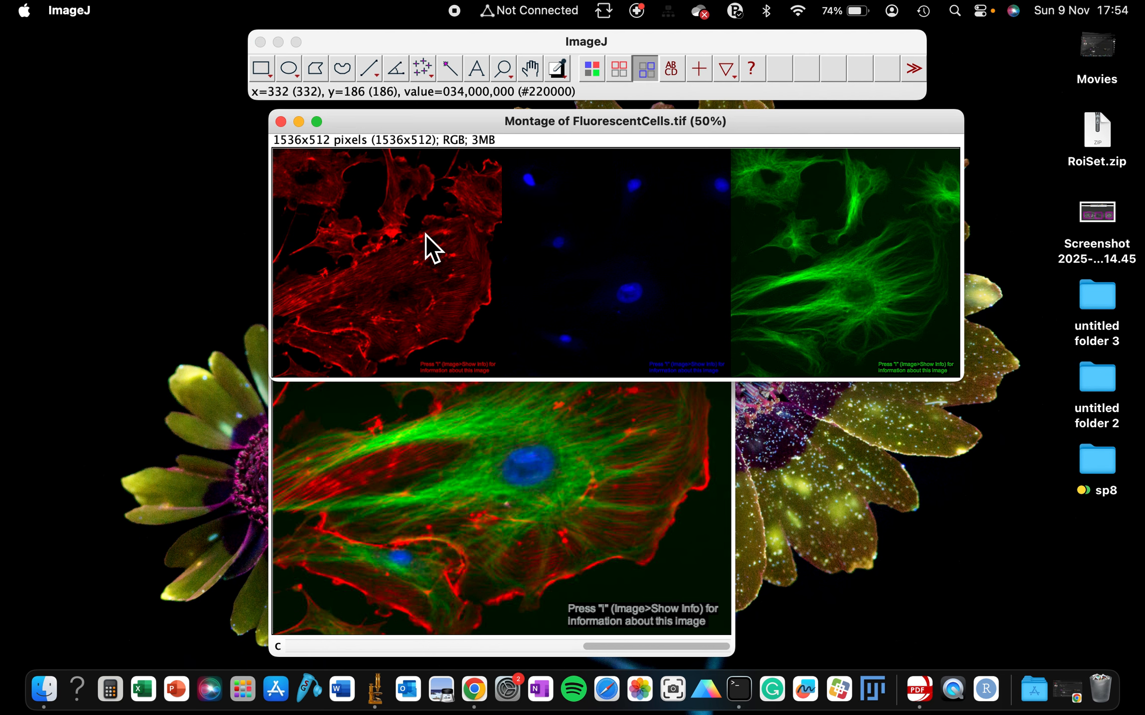
left_click_drag(426, 235, 661, 229)
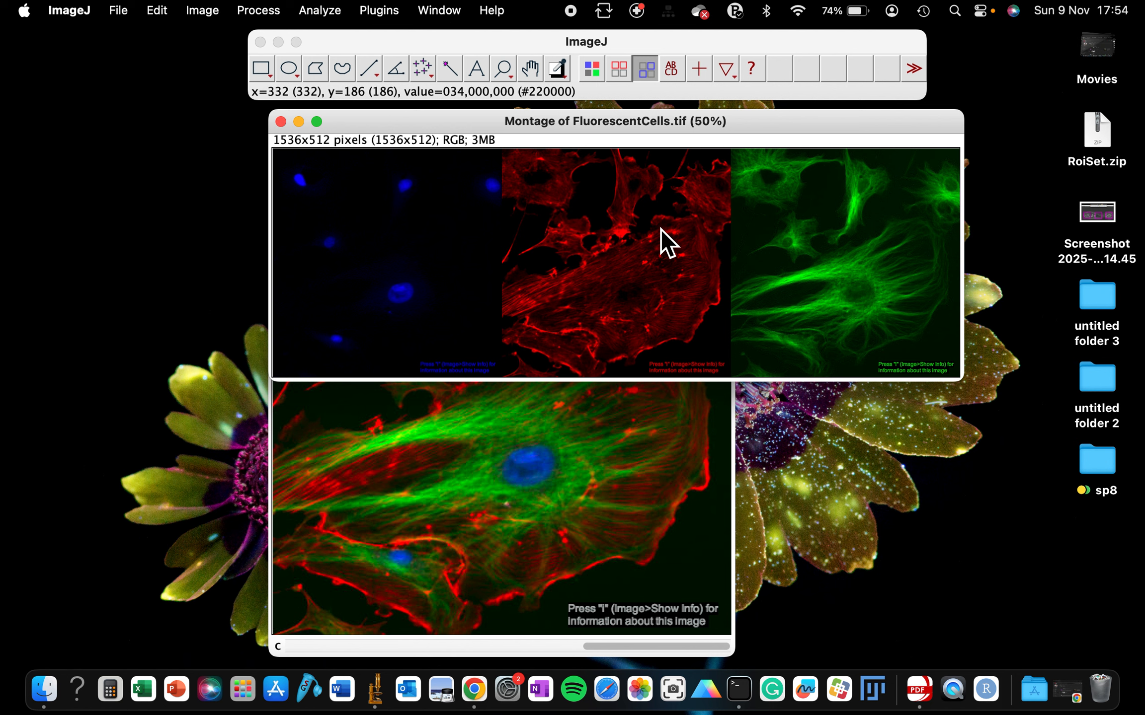
Step: Label the blue, red and green montage panels A, B and C
left_click(677, 74)
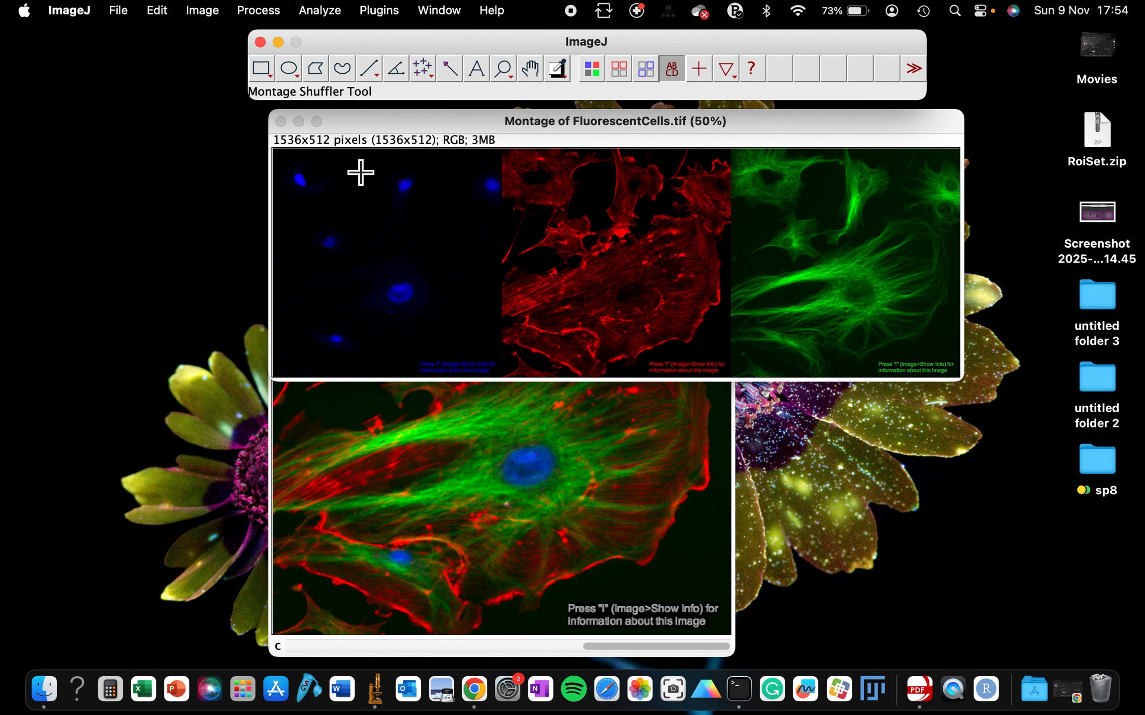
left_click(290, 180)
left_click(542, 169)
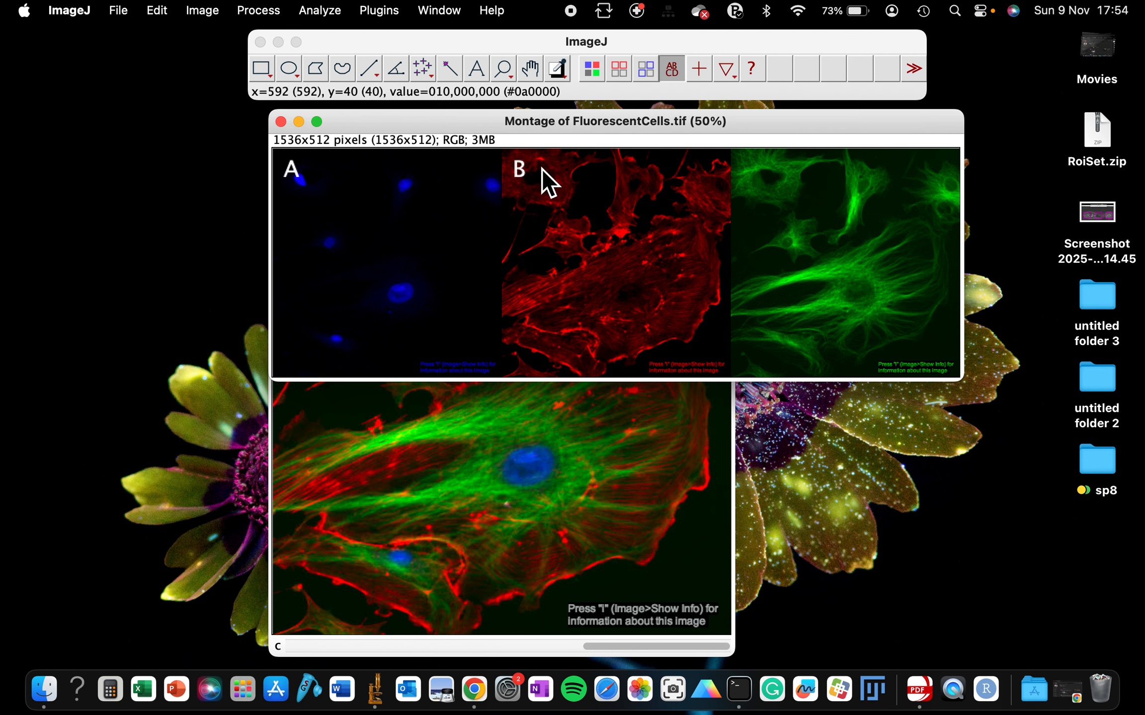
left_click(755, 180)
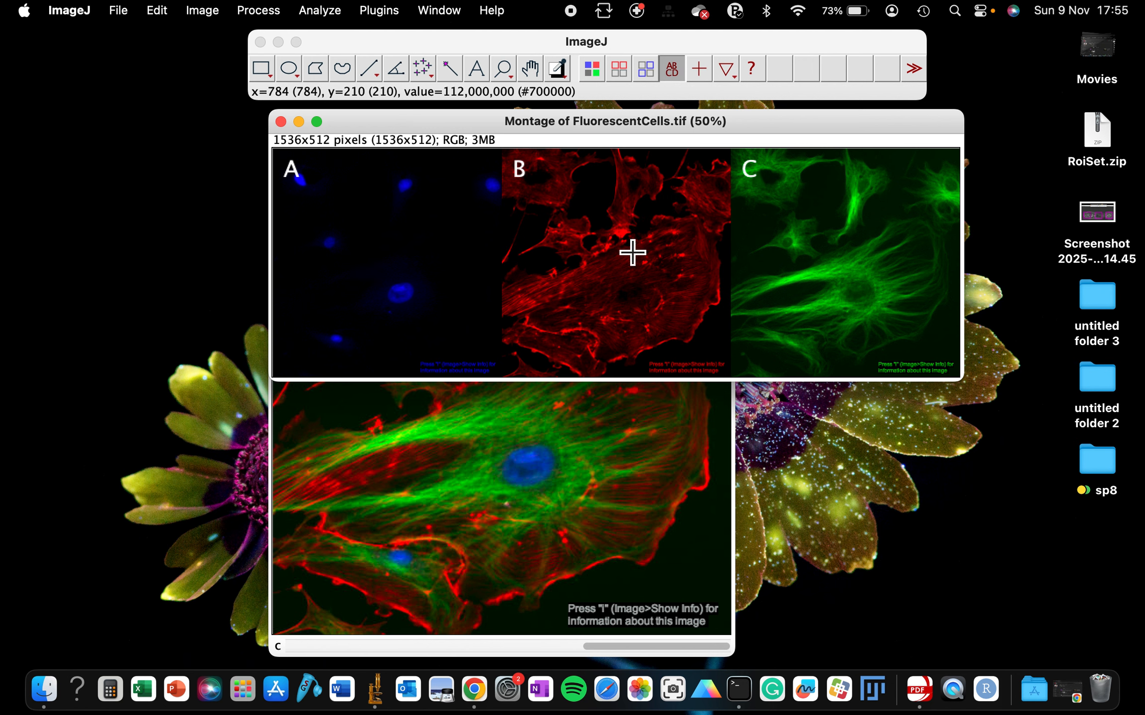
Step: Change the montage layout to 2 columns and 2 rows with the Magic Montage menu
left_click(732, 75)
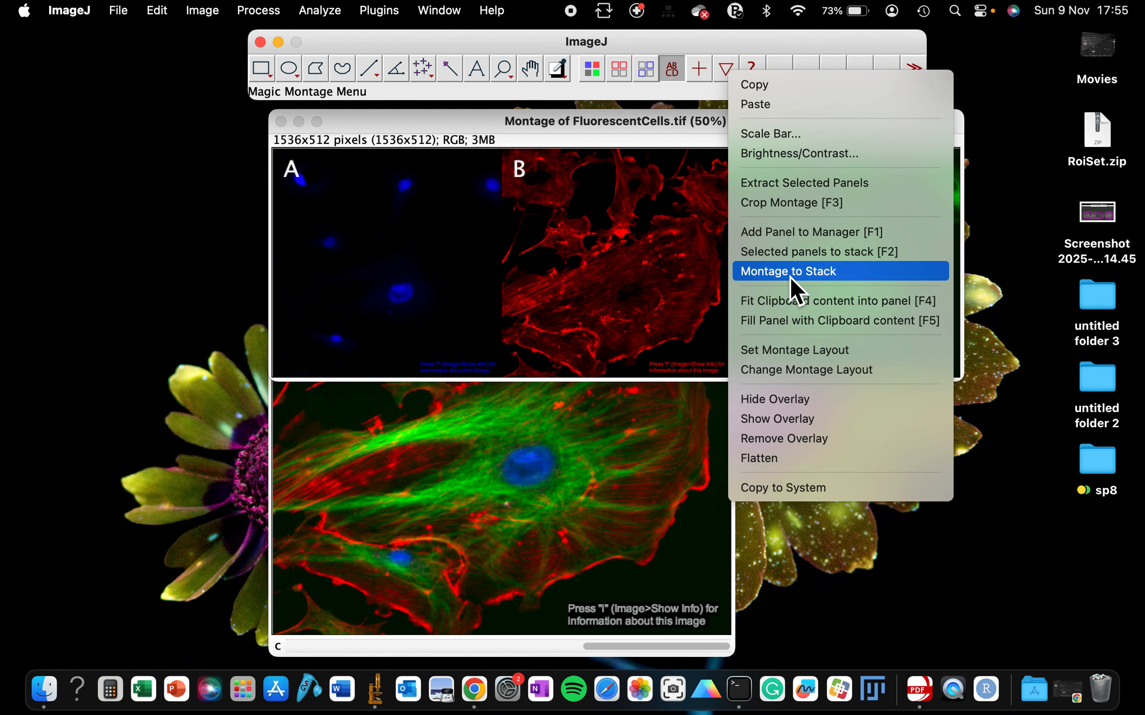
left_click(778, 378)
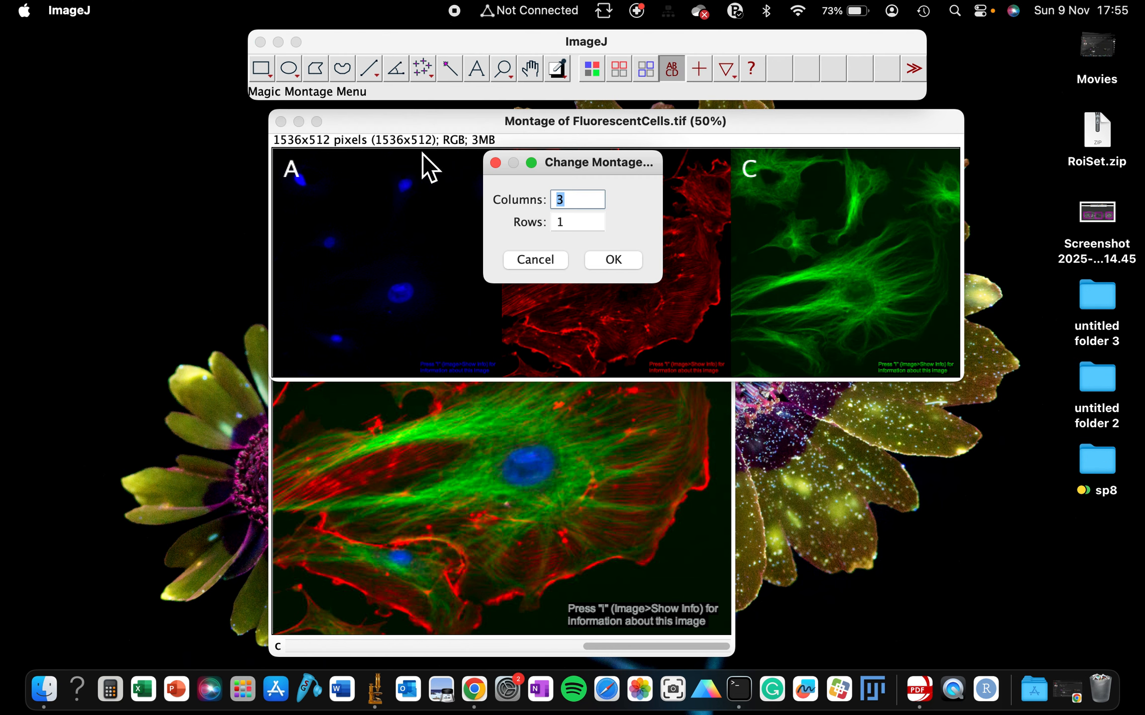
left_click_drag(555, 166, 551, 184)
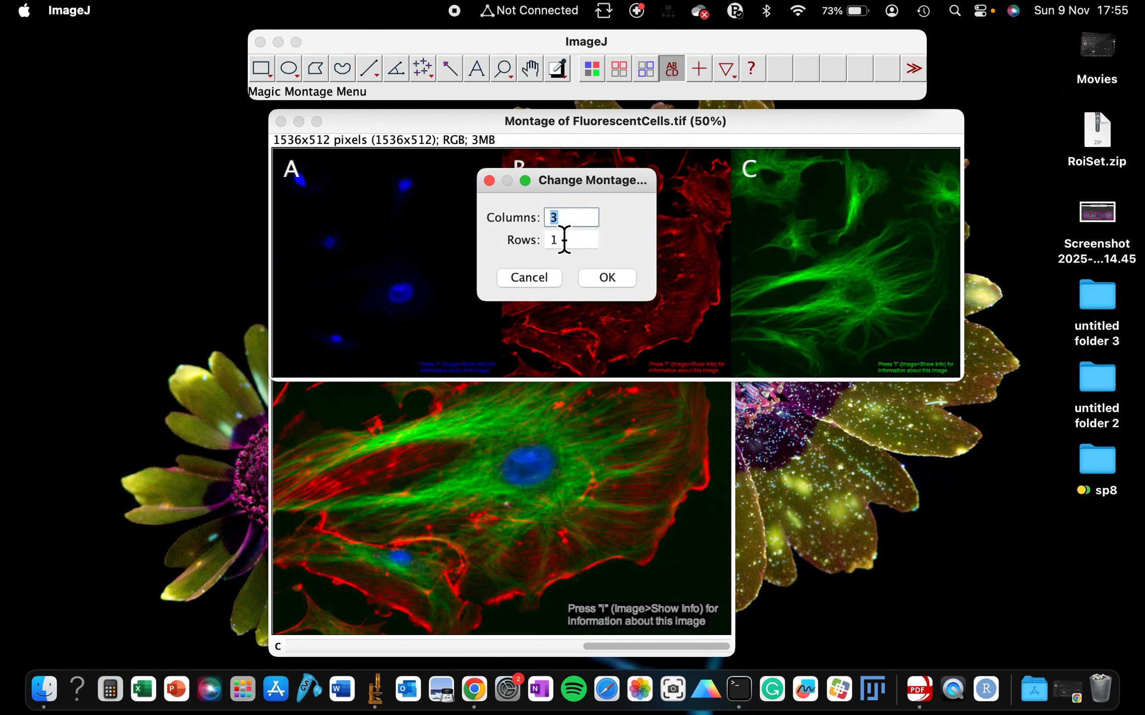
type("2")
key("Tab")
type("2")
left_click(598, 281)
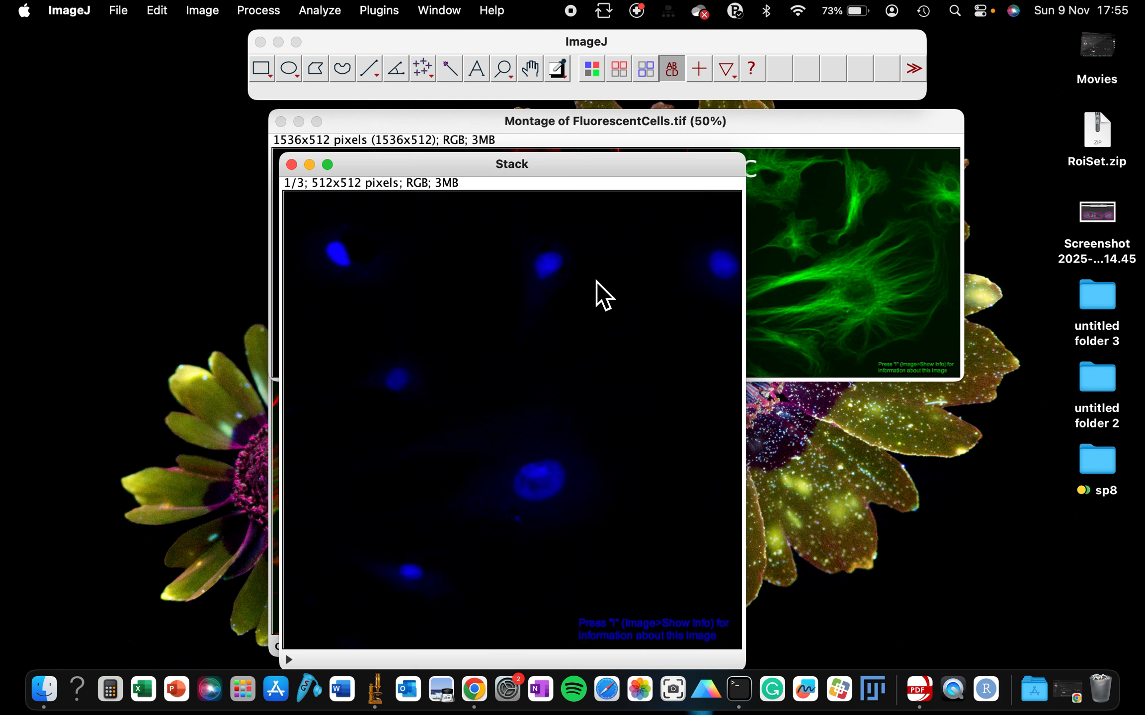
left_click_drag(516, 158, 844, 149)
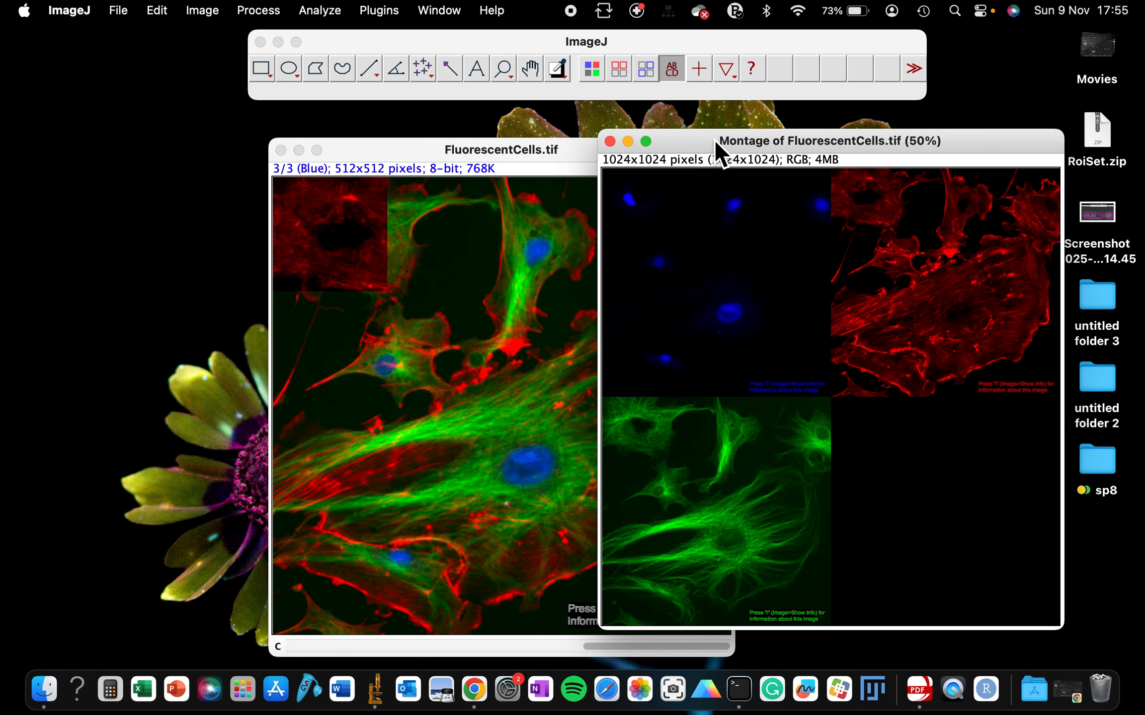
left_click_drag(713, 138, 397, 111)
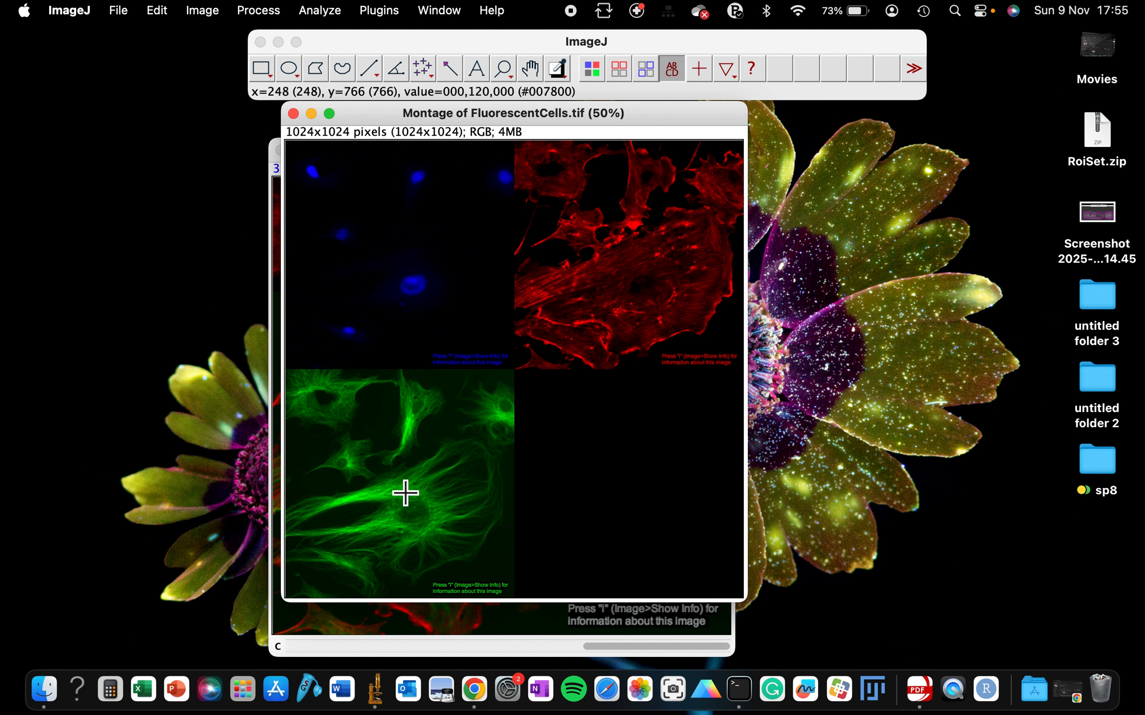
Step: Shuffle the green panel into the second cell of the montage's first row and label the four cells D, E, F and G
left_click(645, 69)
left_click_drag(442, 475, 592, 233)
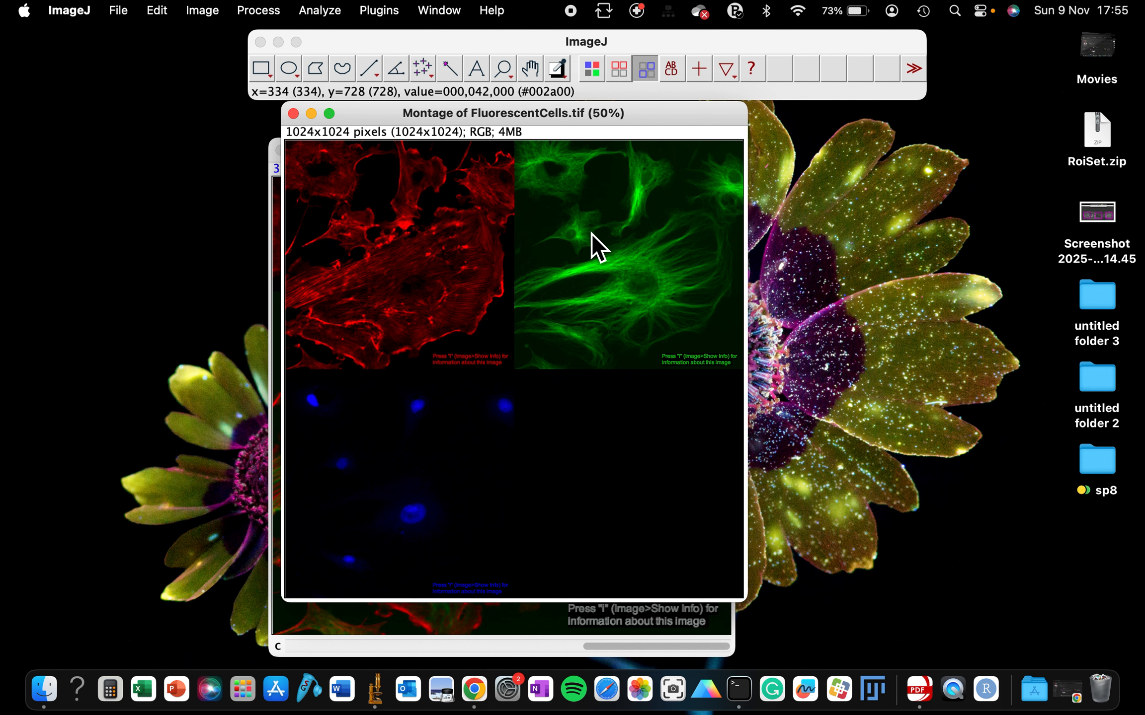
left_click(672, 70)
left_click(335, 186)
left_click(528, 181)
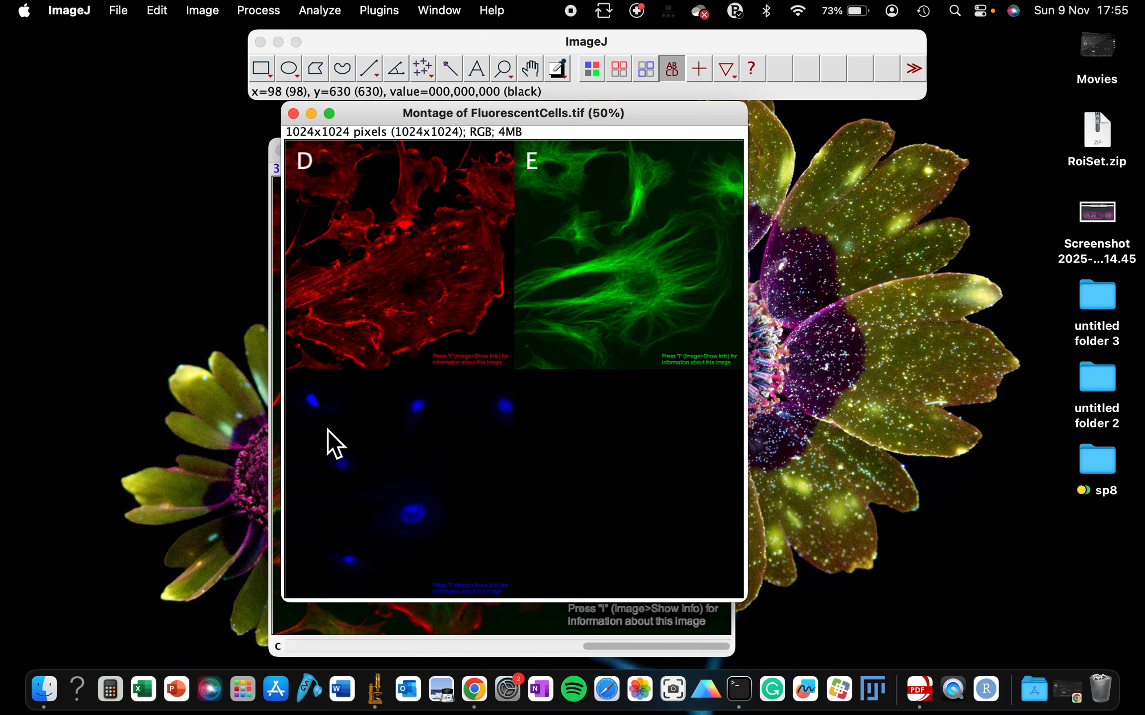
left_click(326, 420)
left_click(541, 413)
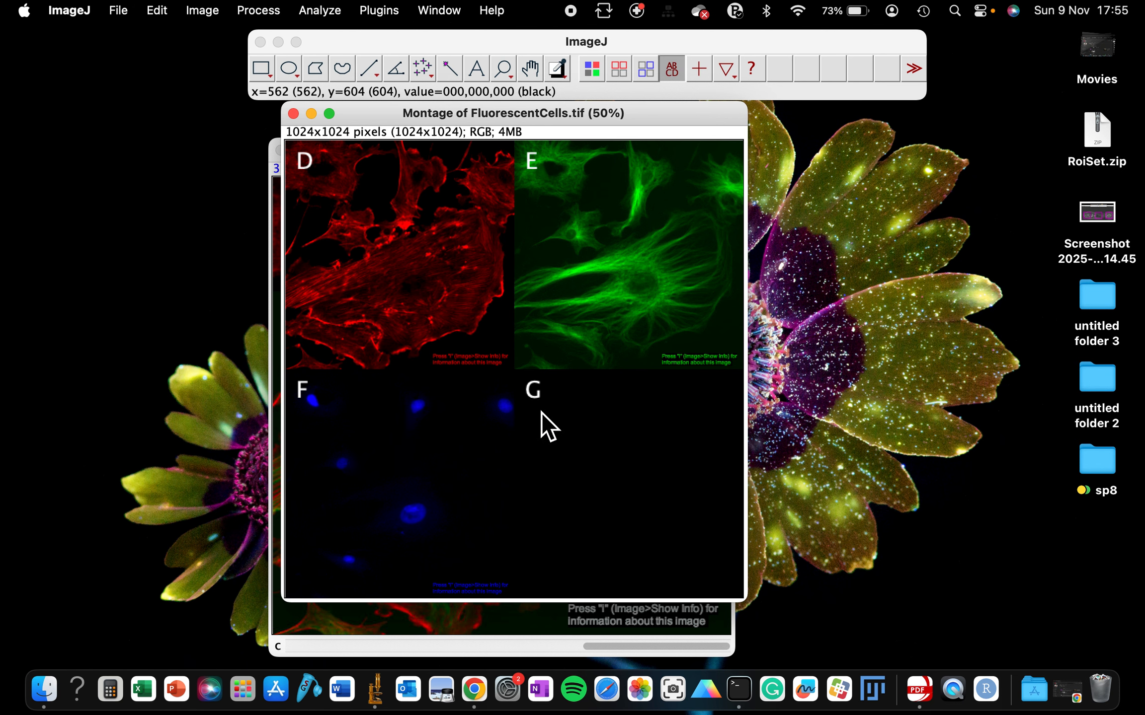
Step: Enlarge the labelled montage window and arrange it side by side with the FluorescentCells.tif window
left_click(330, 114)
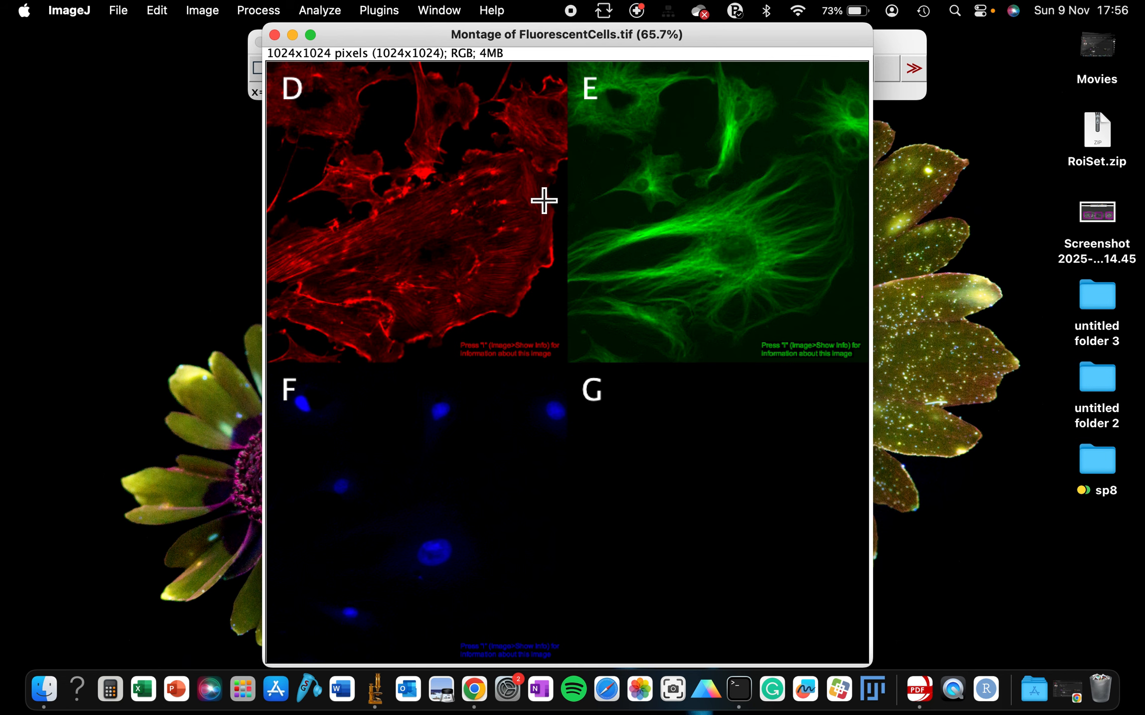
left_click_drag(450, 35, 523, 115)
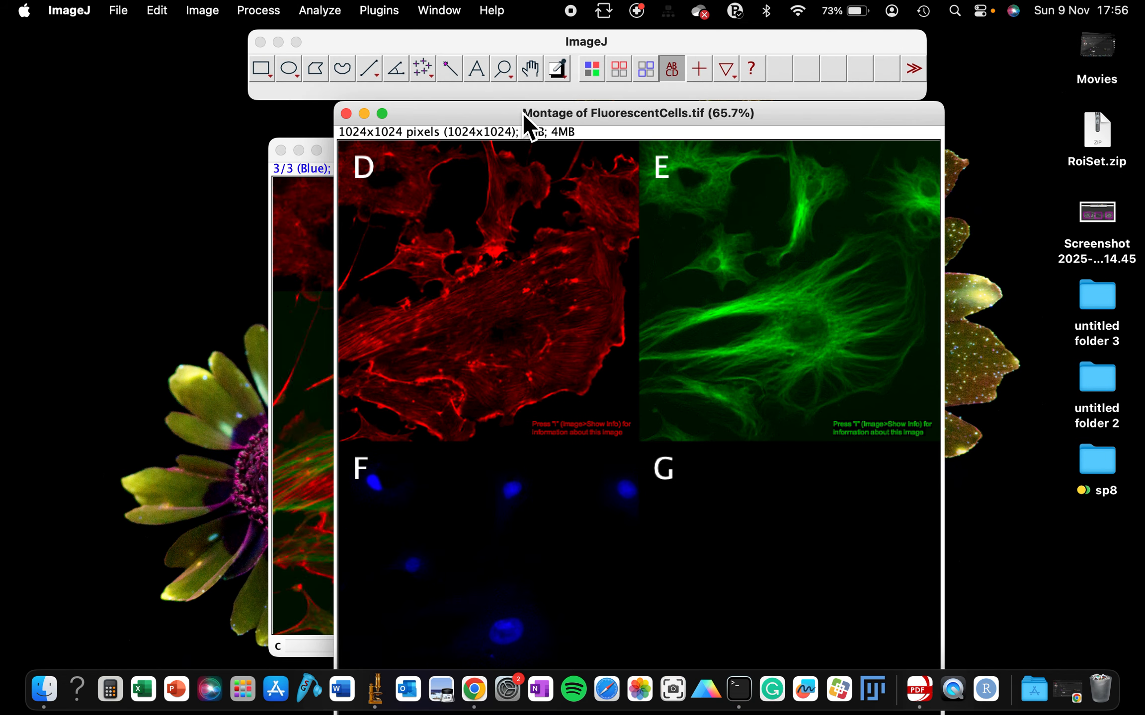
left_click_drag(420, 111, 741, 109)
left_click(370, 152)
left_click_drag(371, 154, 263, 158)
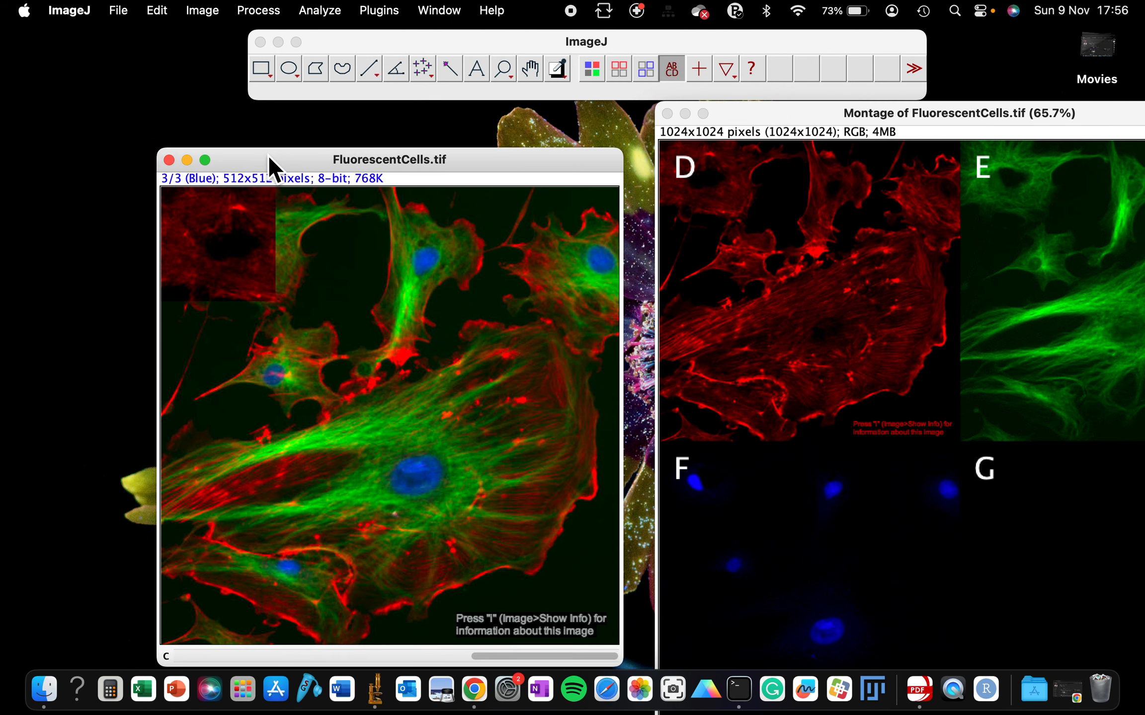
Step: Make a standard montage of the FluorescentCells.tif stack with 2 columns and 2 rows
left_click(198, 11)
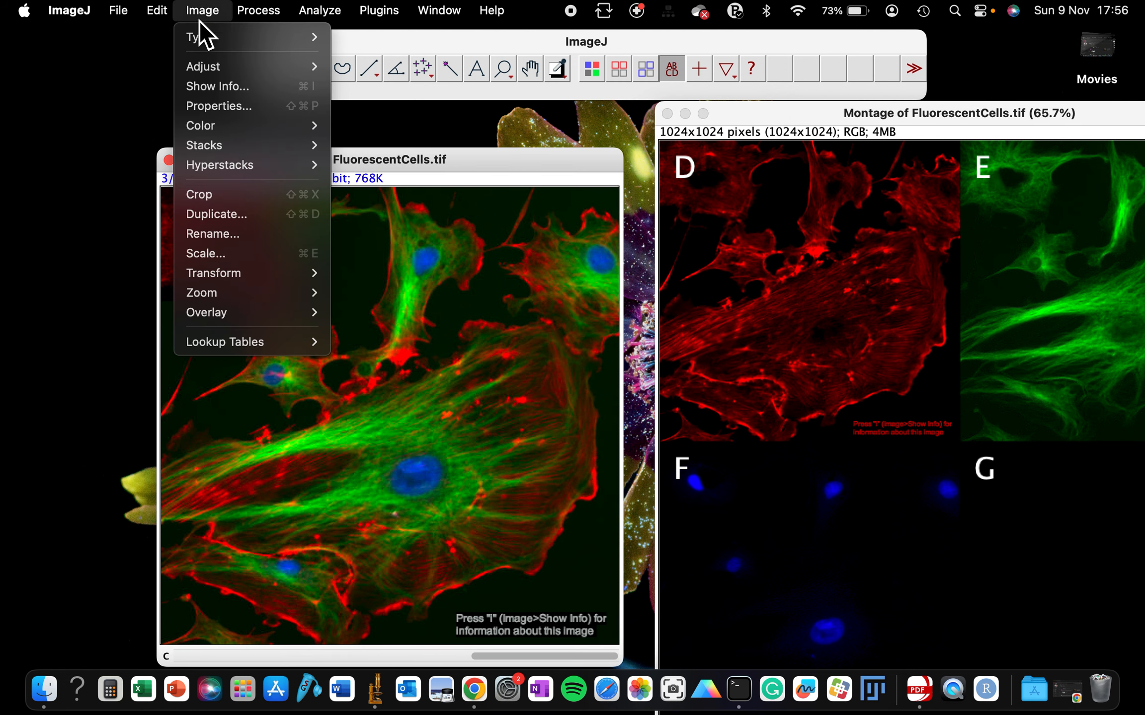
mouse_move(218, 147)
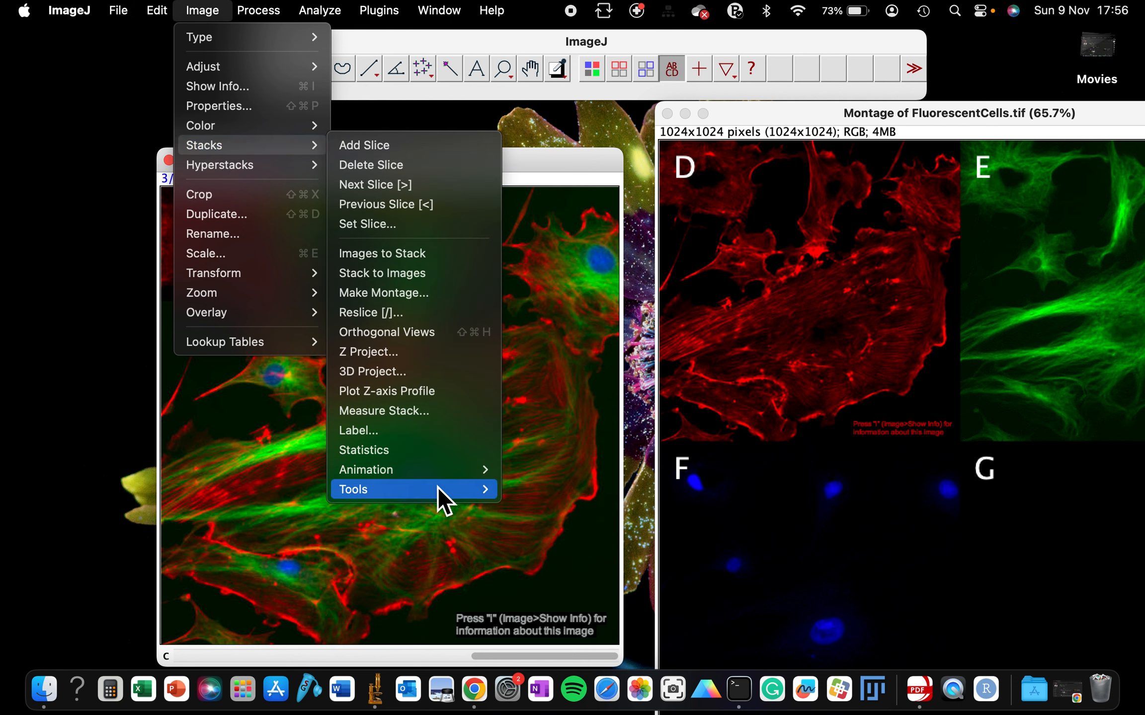
mouse_move(437, 489)
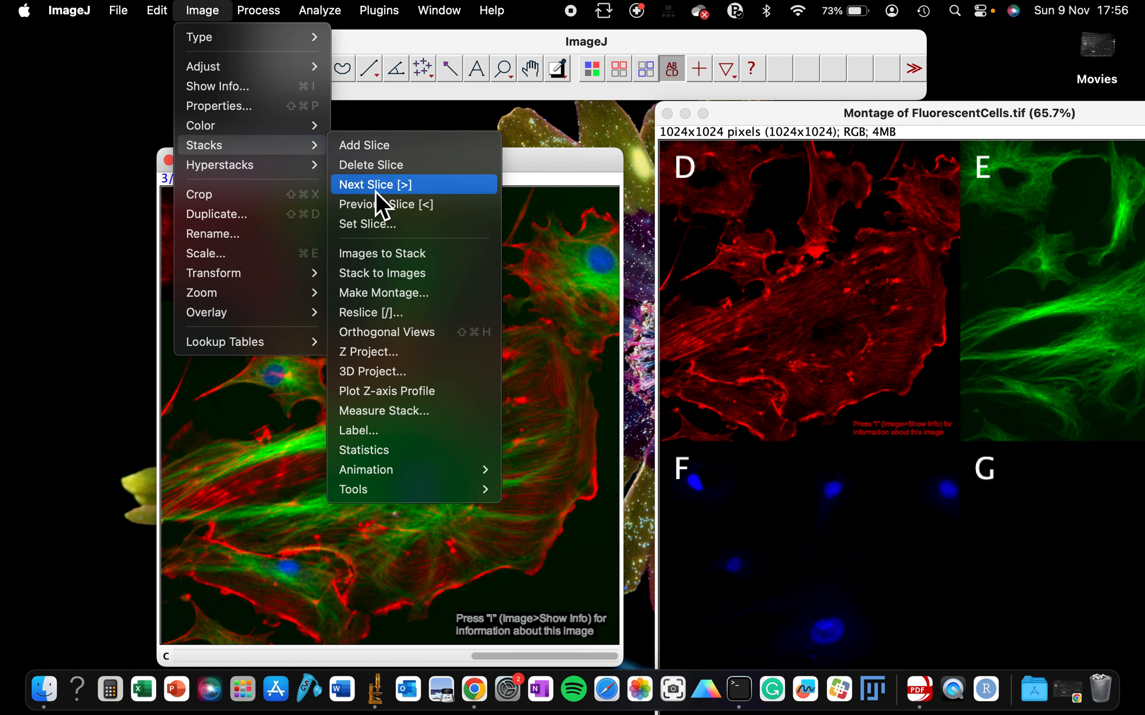
left_click(385, 293)
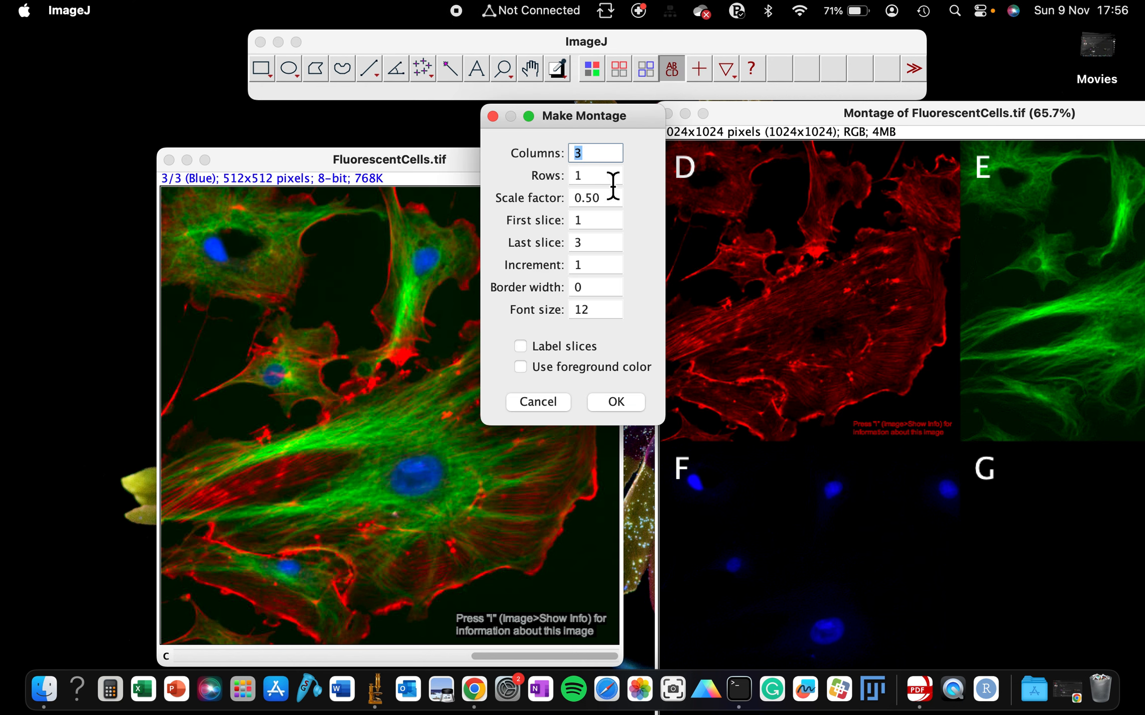
type("2")
key("Tab")
type("2")
left_click(614, 400)
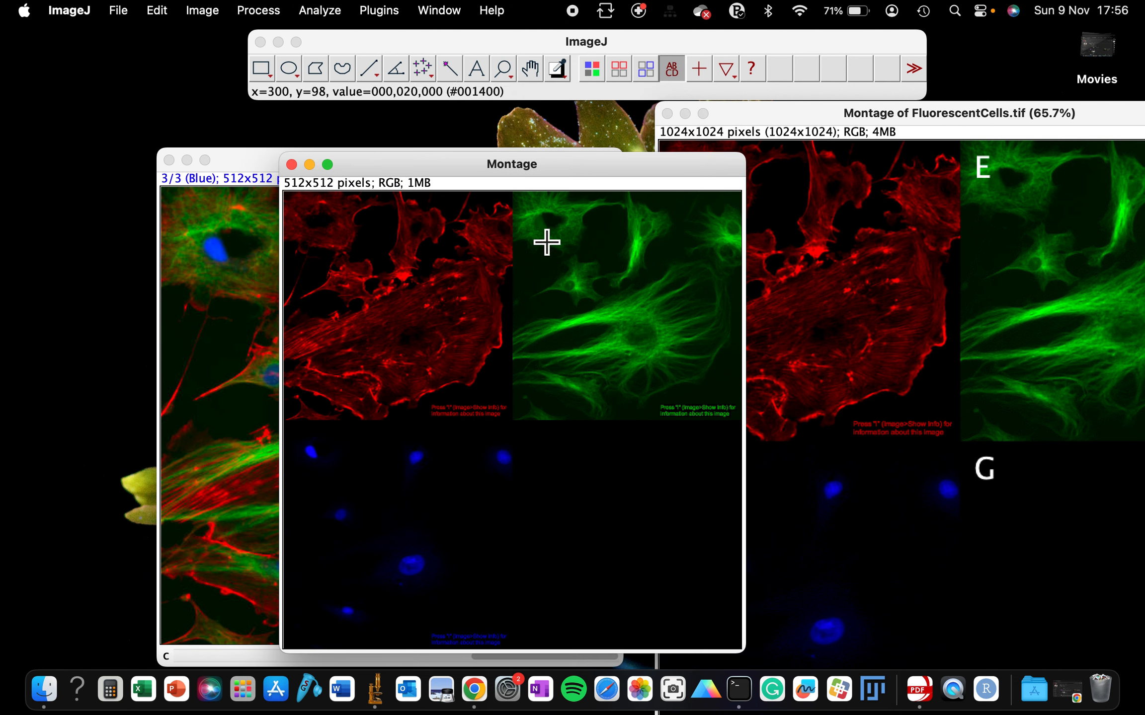
Step: Place the new montage beside the labelled magic montage to compare the two
left_click_drag(521, 164, 367, 112)
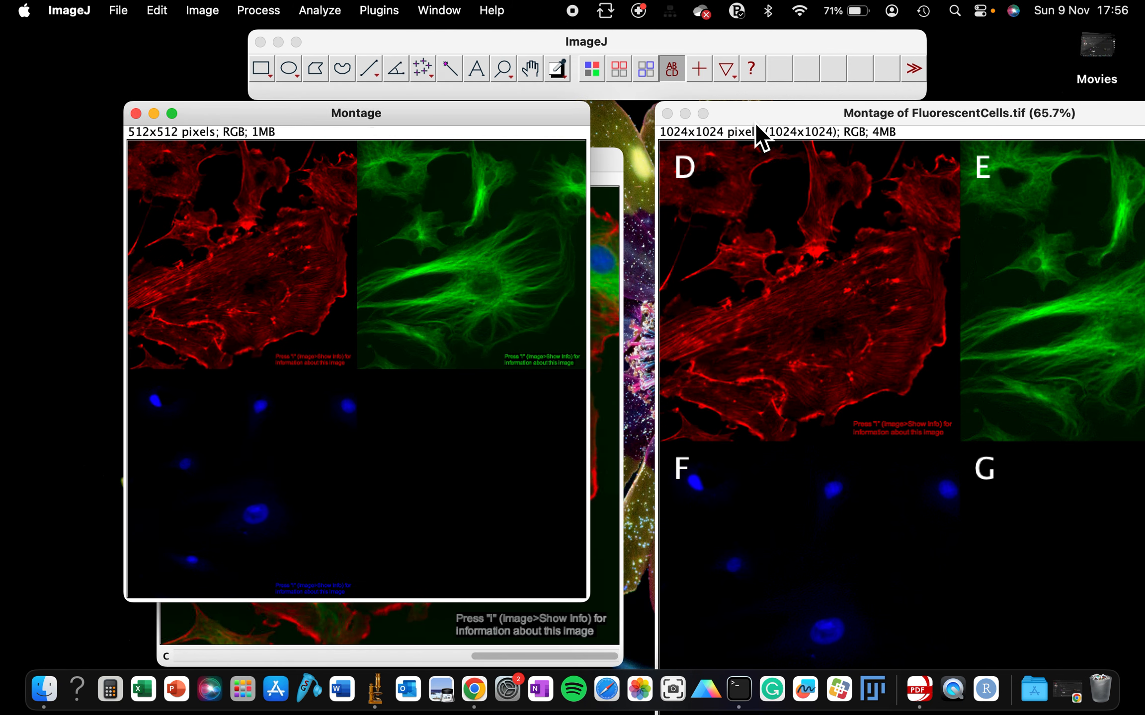
left_click_drag(784, 112, 693, 21)
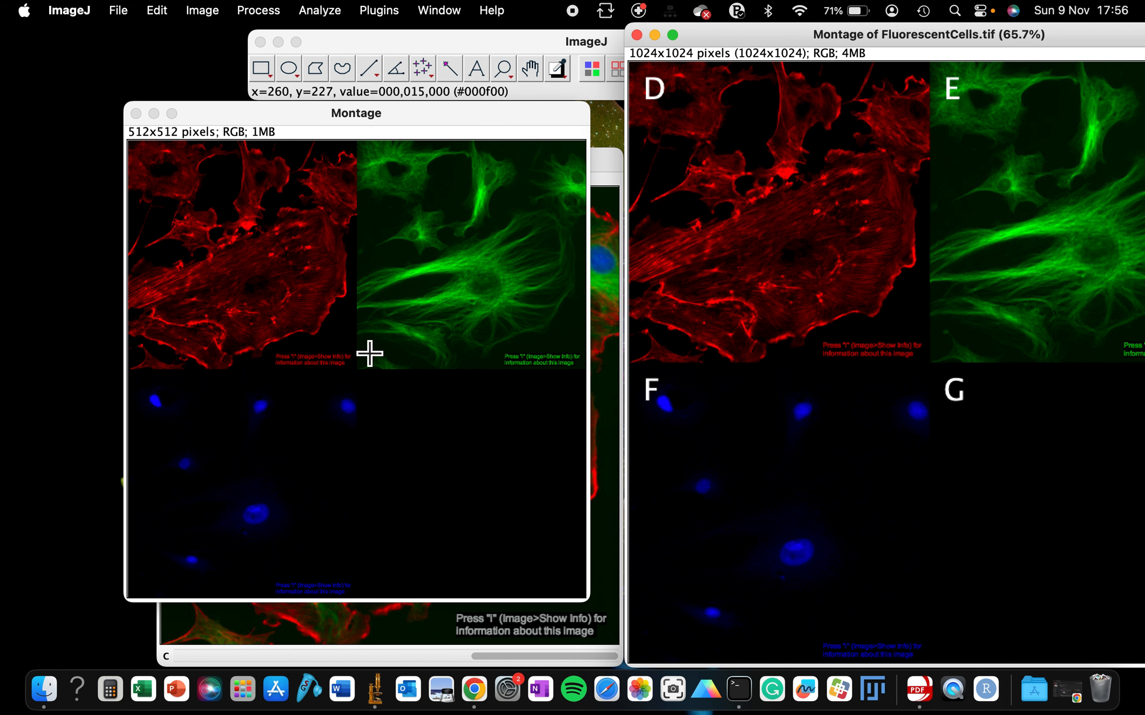
left_click_drag(235, 120, 246, 119)
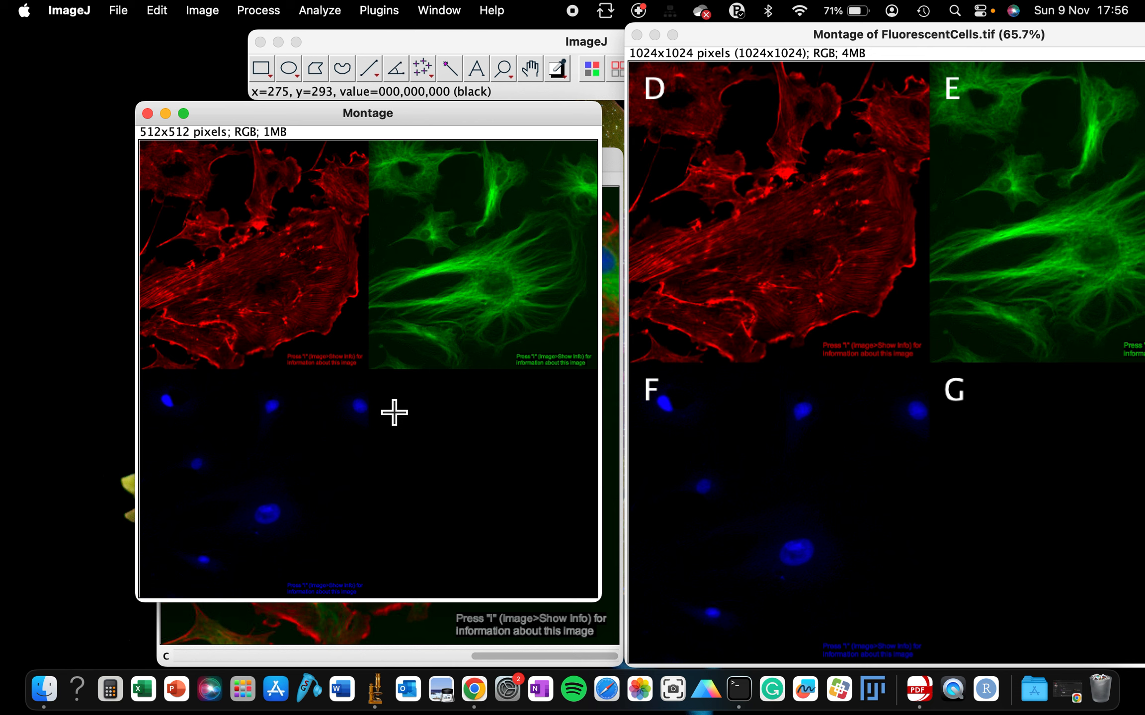
Step: Make another 2-column, 2-row montage of the FluorescentCells.tif stack with a border width of 10
left_click(207, 11)
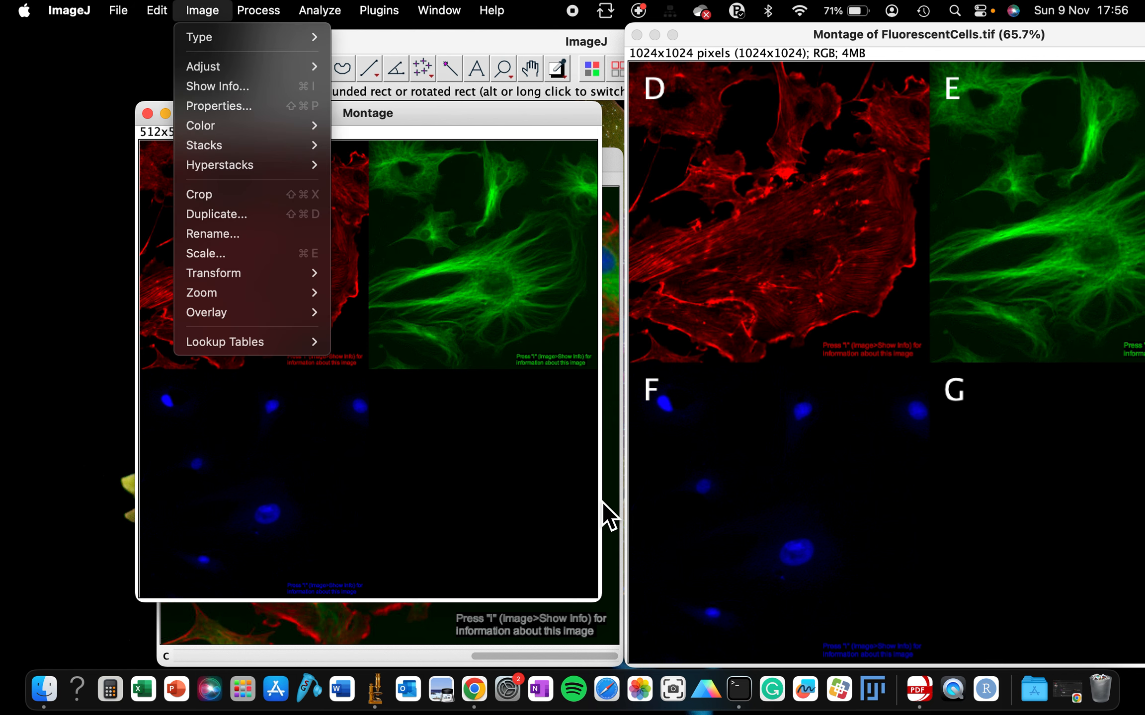
left_click(616, 179)
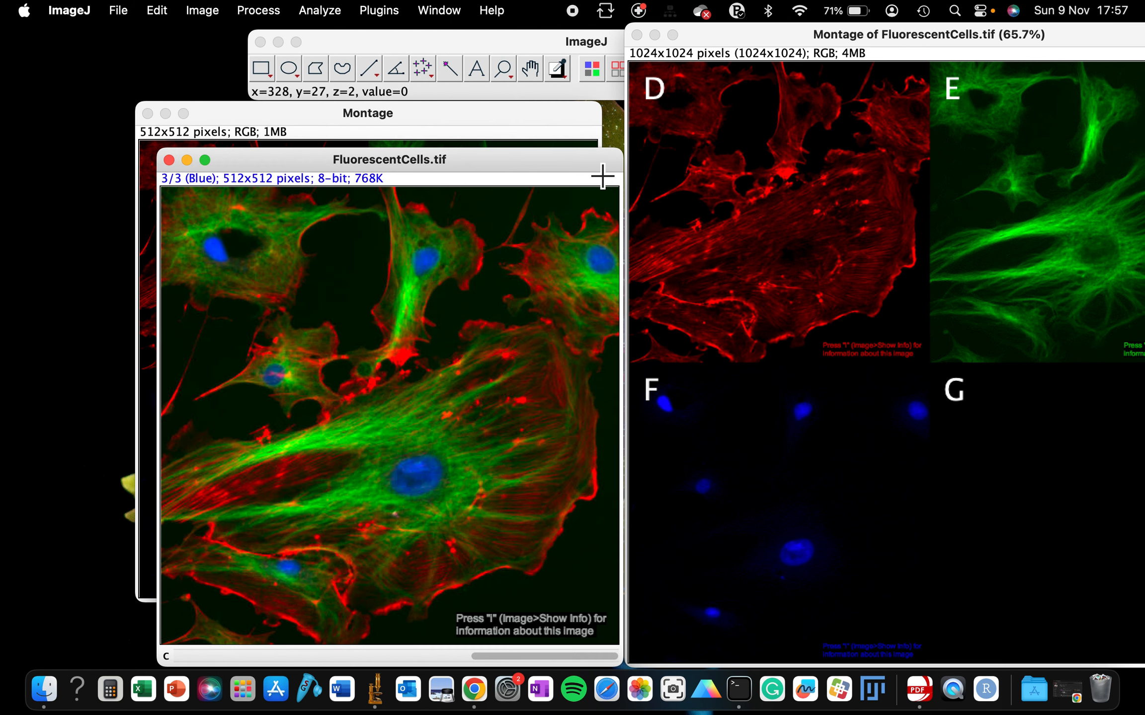
left_click_drag(501, 170, 503, 139)
left_click(208, 12)
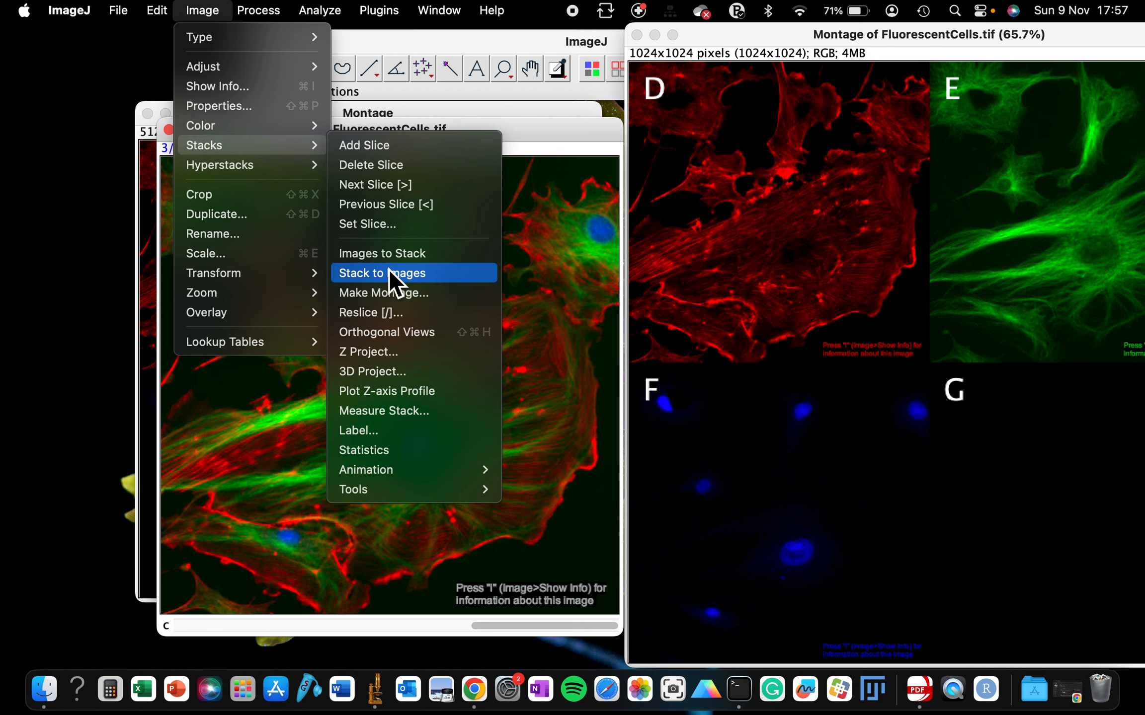
left_click(387, 292)
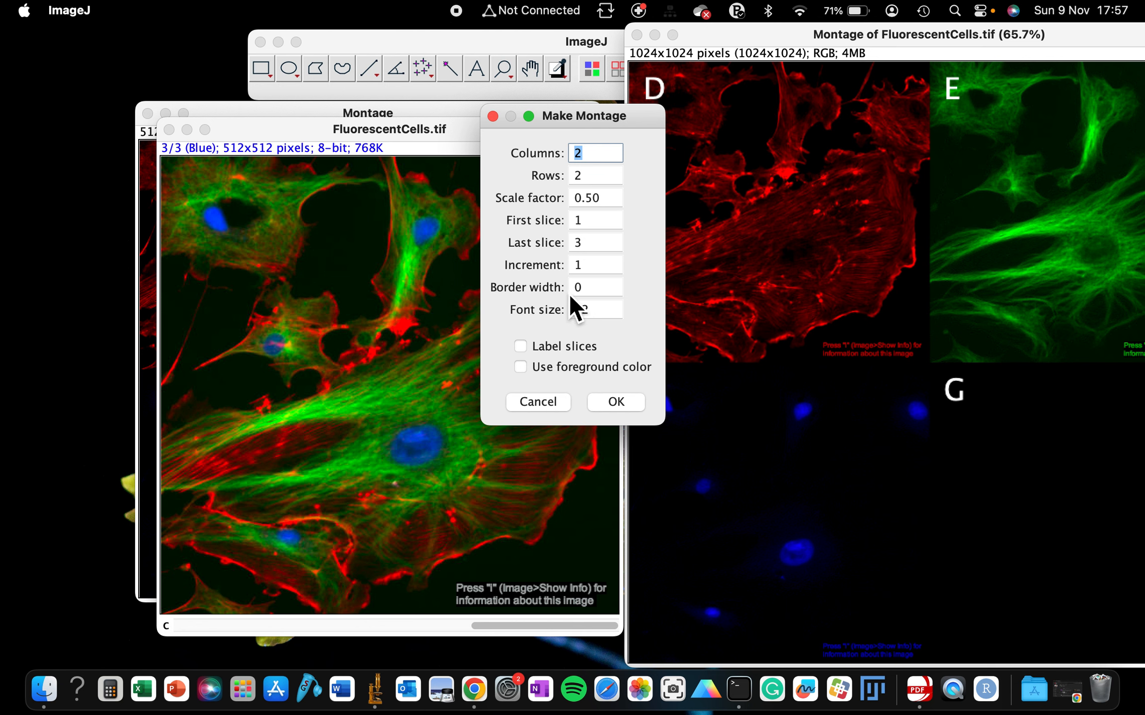
left_click(591, 297)
type("10")
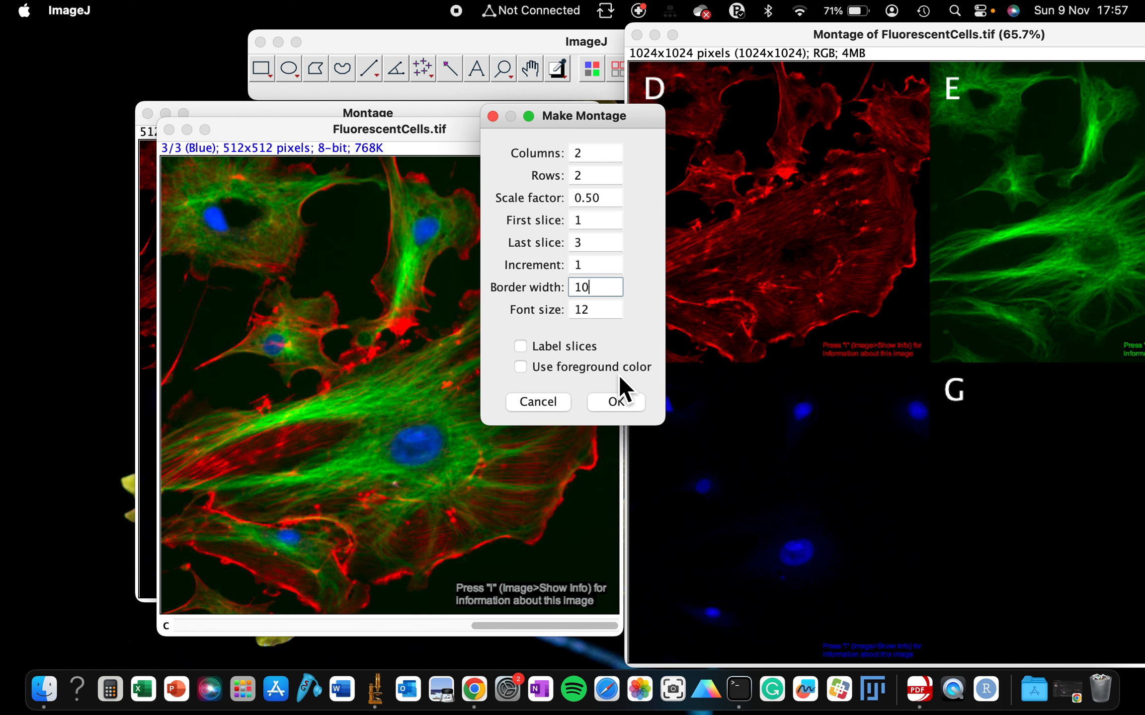
left_click(619, 403)
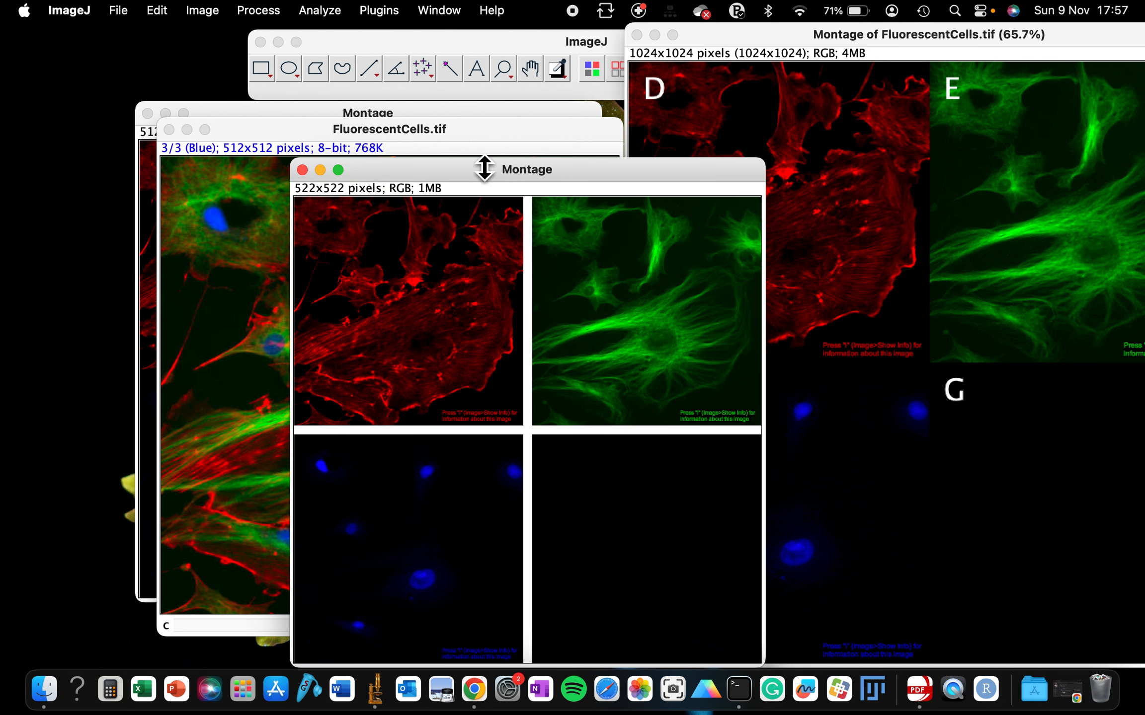
Step: Compare the pixel dimensions of the bordered montage with the labelled magic montage, the source stack and the borderless montage
left_click_drag(489, 170, 458, 73)
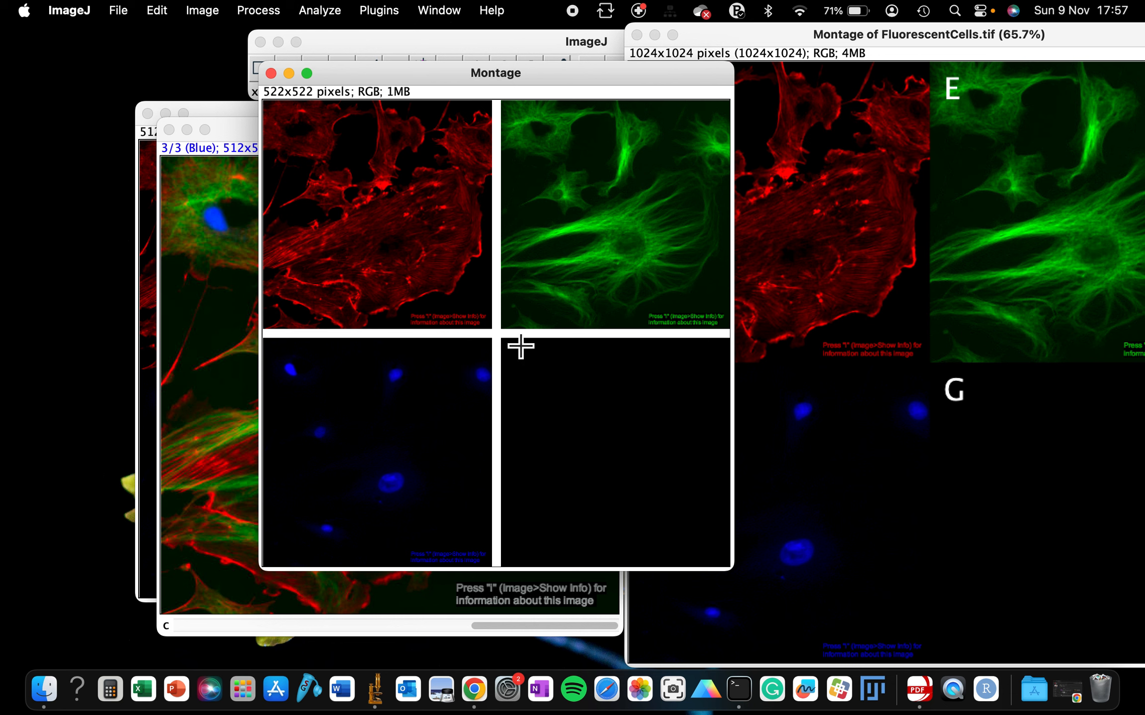
left_click(811, 45)
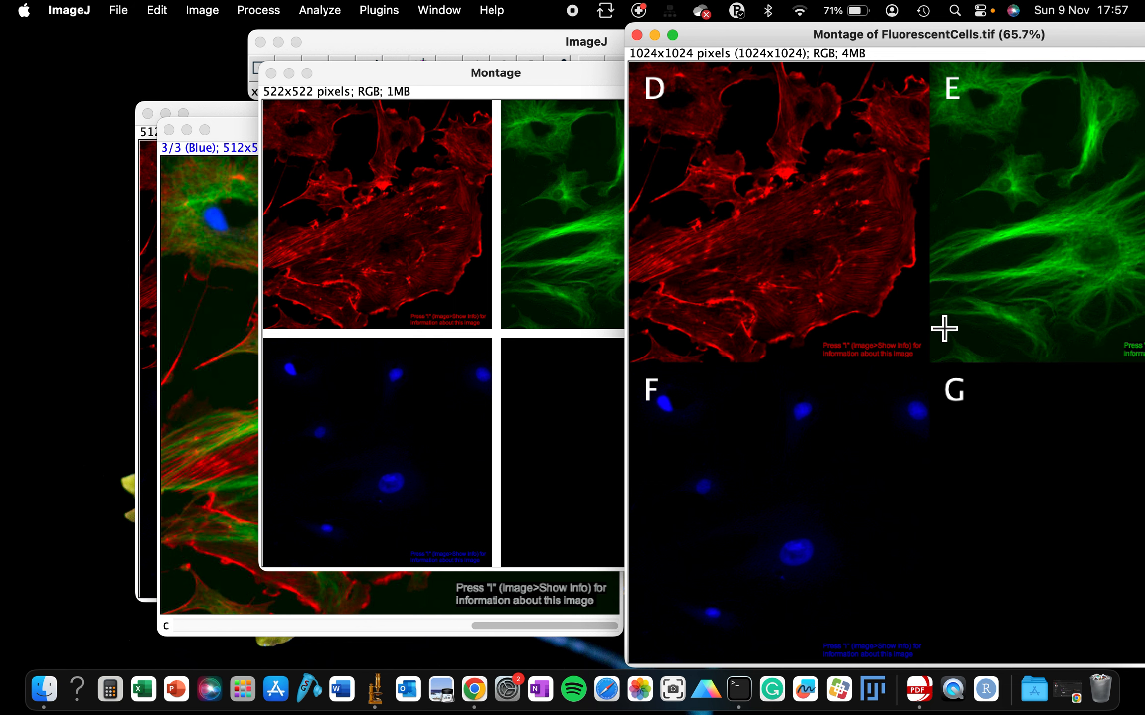
left_click(251, 138)
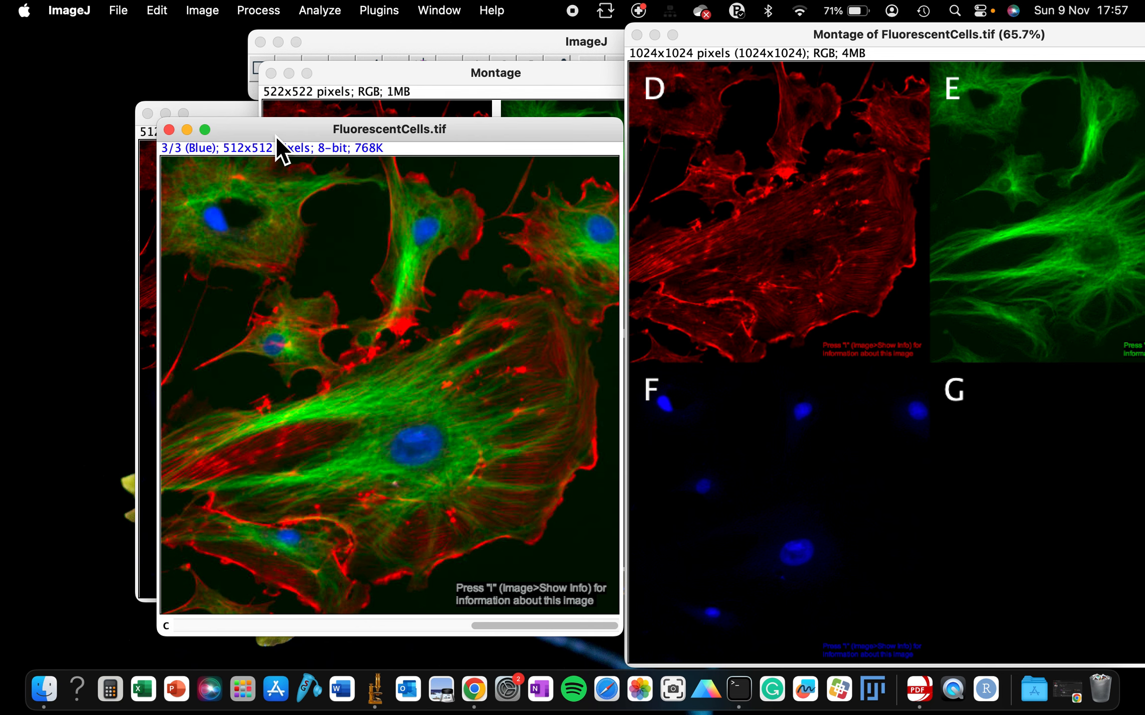
left_click_drag(276, 138, 350, 226)
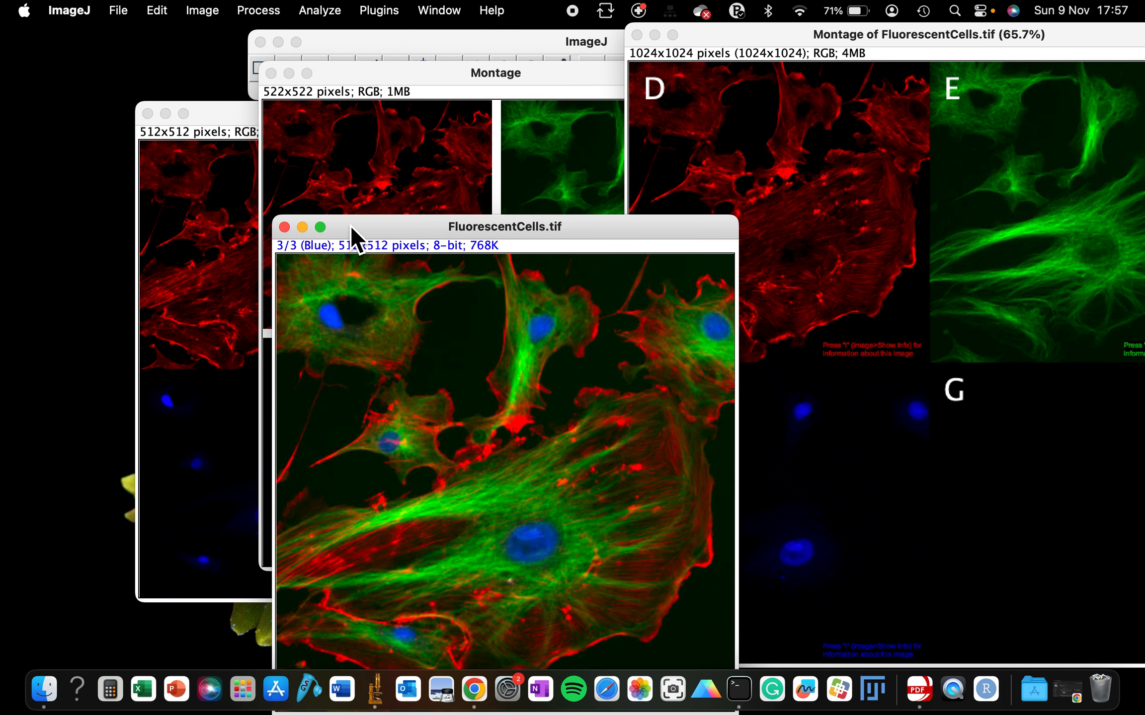
left_click(212, 114)
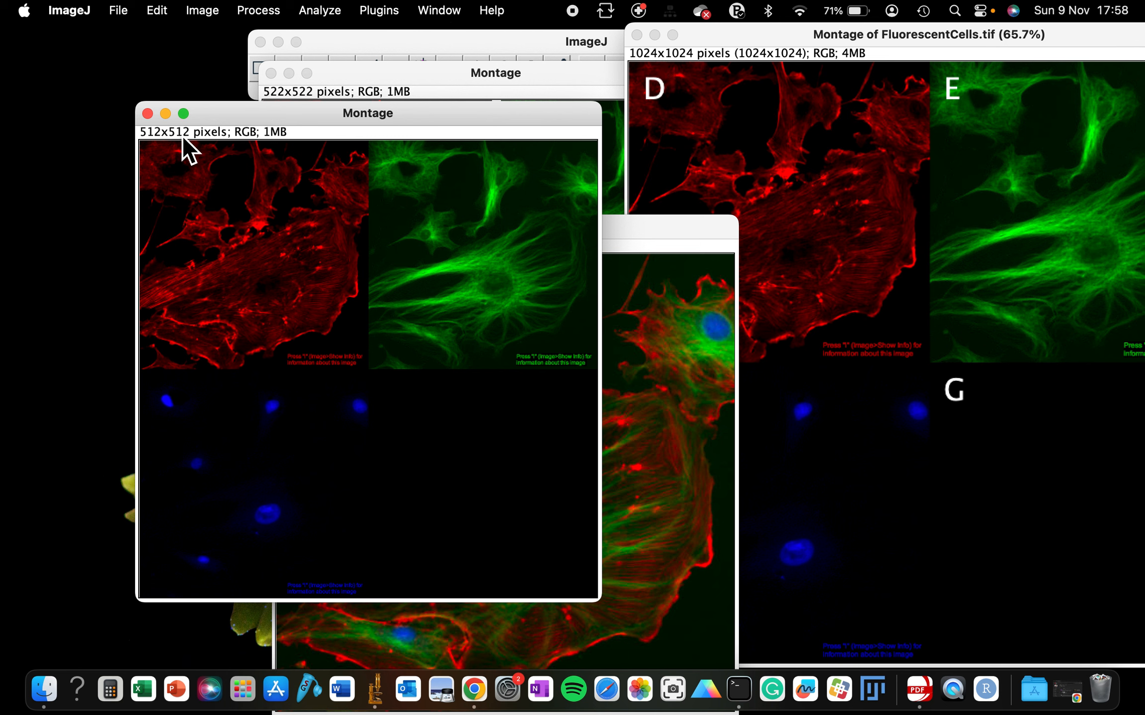
left_click(664, 230)
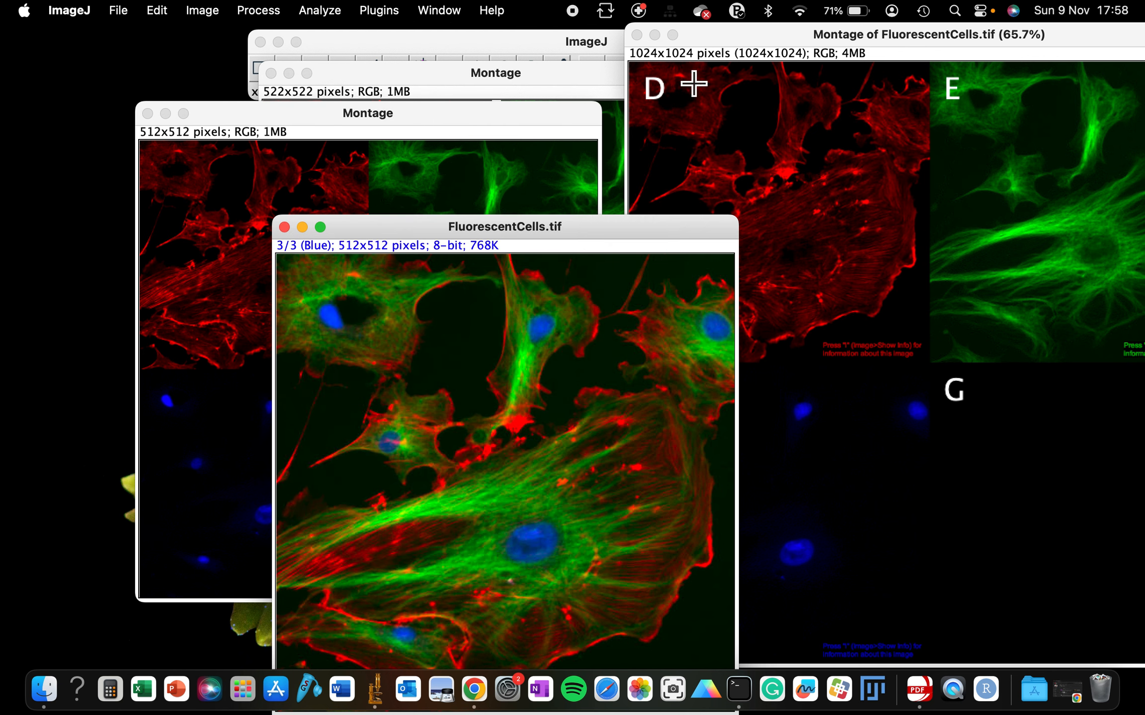
left_click(423, 126)
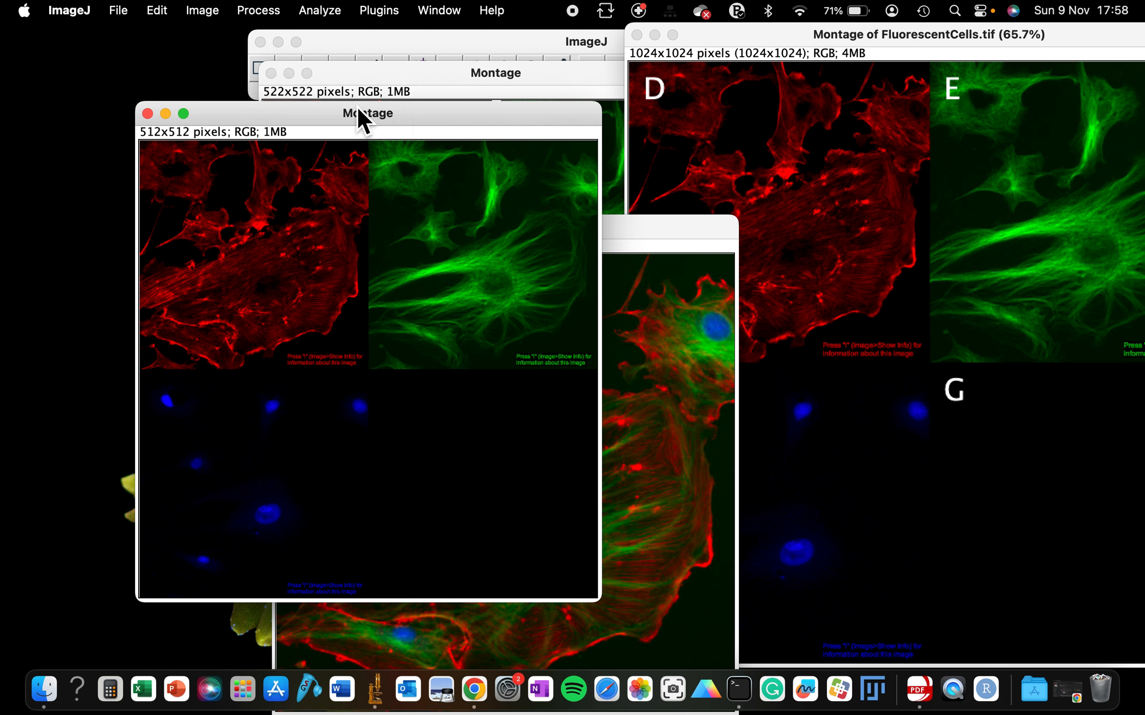
Step: Make a full-size montage of the FluorescentCells.tif stack with scale factor 1, 2 columns, 2 rows and border width 10
left_click(627, 236)
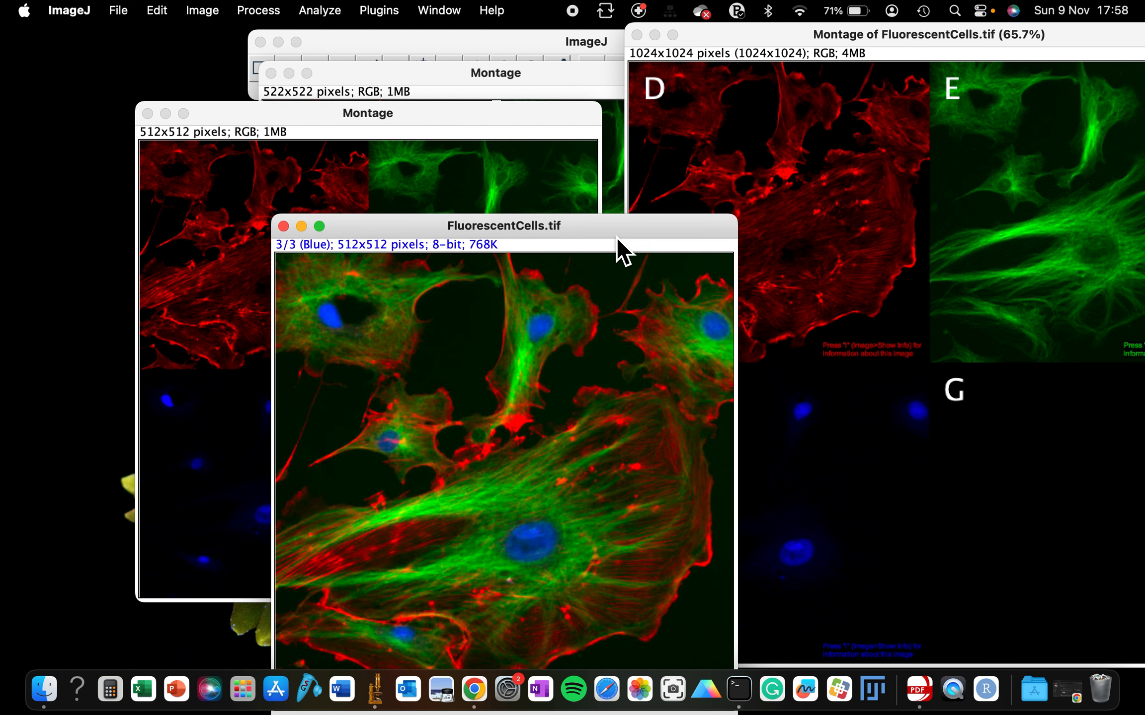
left_click(209, 12)
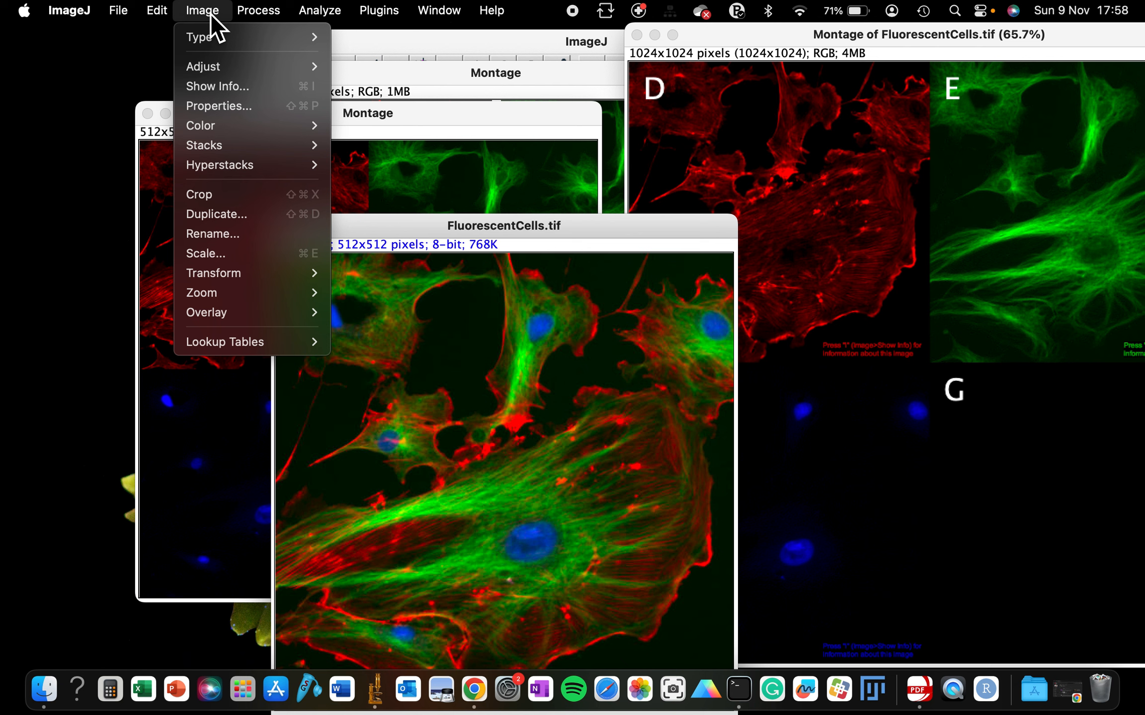
mouse_move(215, 145)
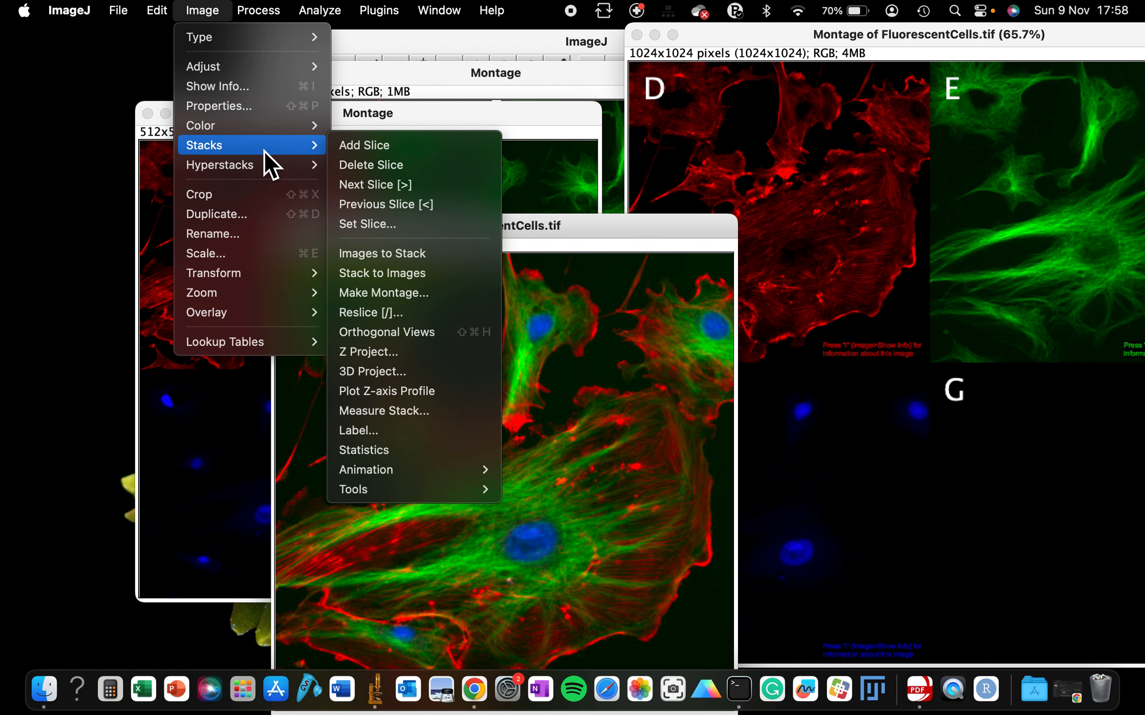
left_click(390, 293)
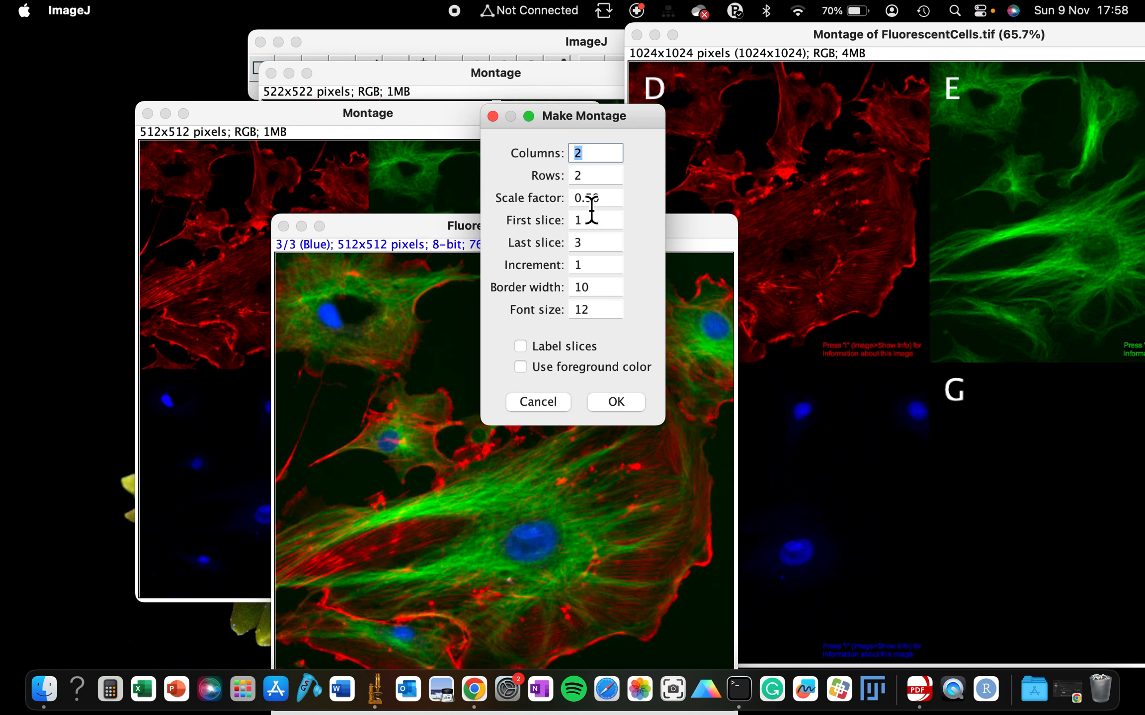
left_click_drag(587, 117, 739, 99)
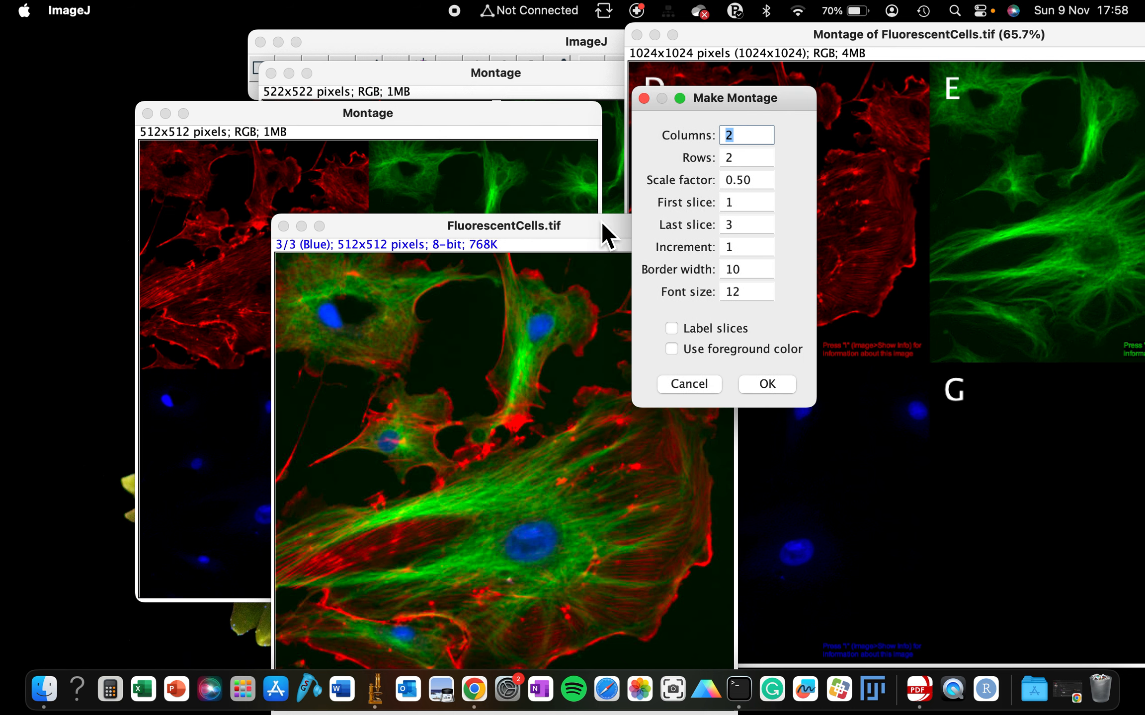
left_click_drag(464, 235, 395, 169)
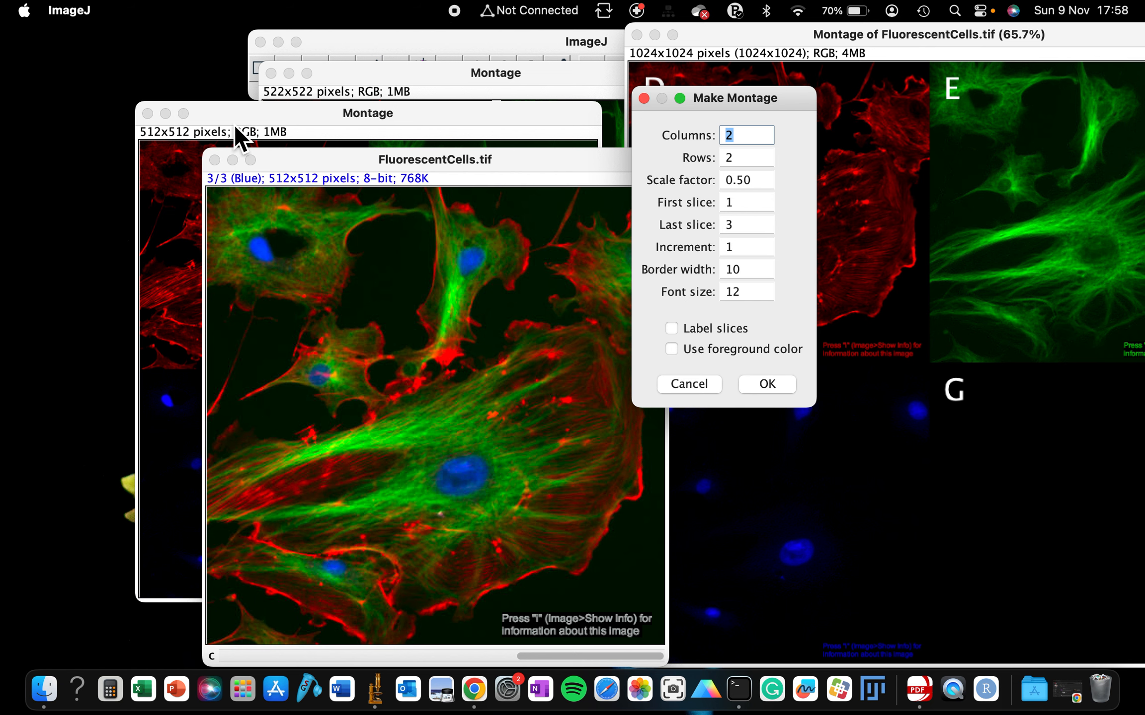
left_click_drag(289, 160, 288, 158)
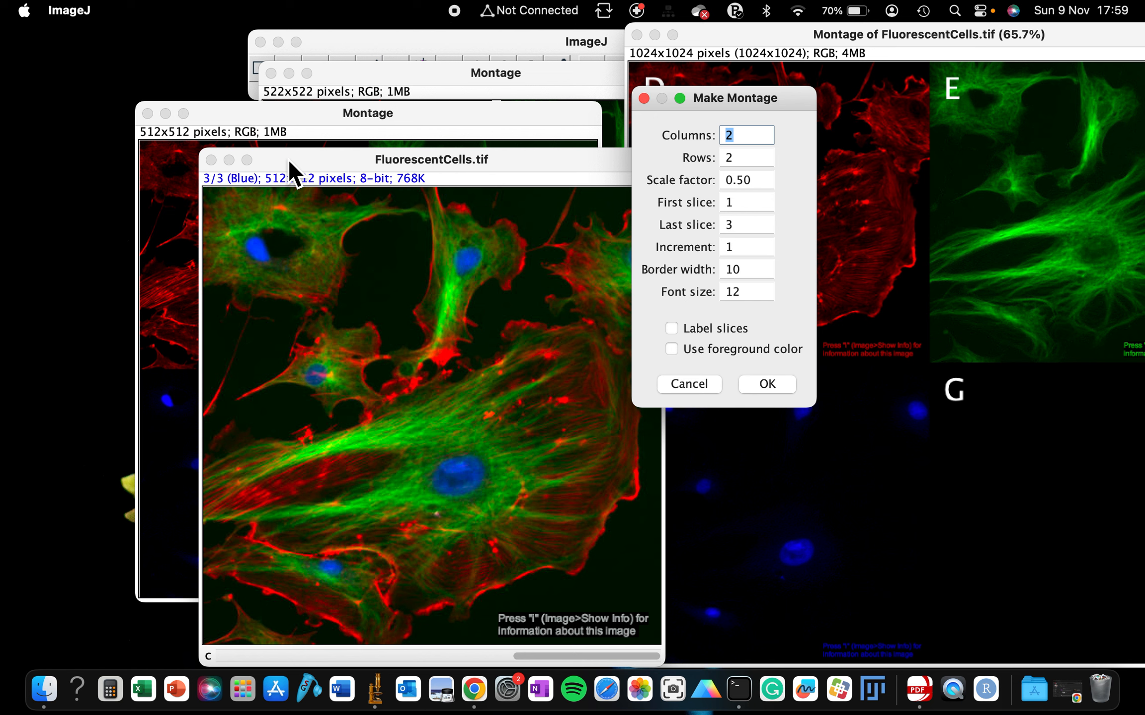
left_click(762, 184)
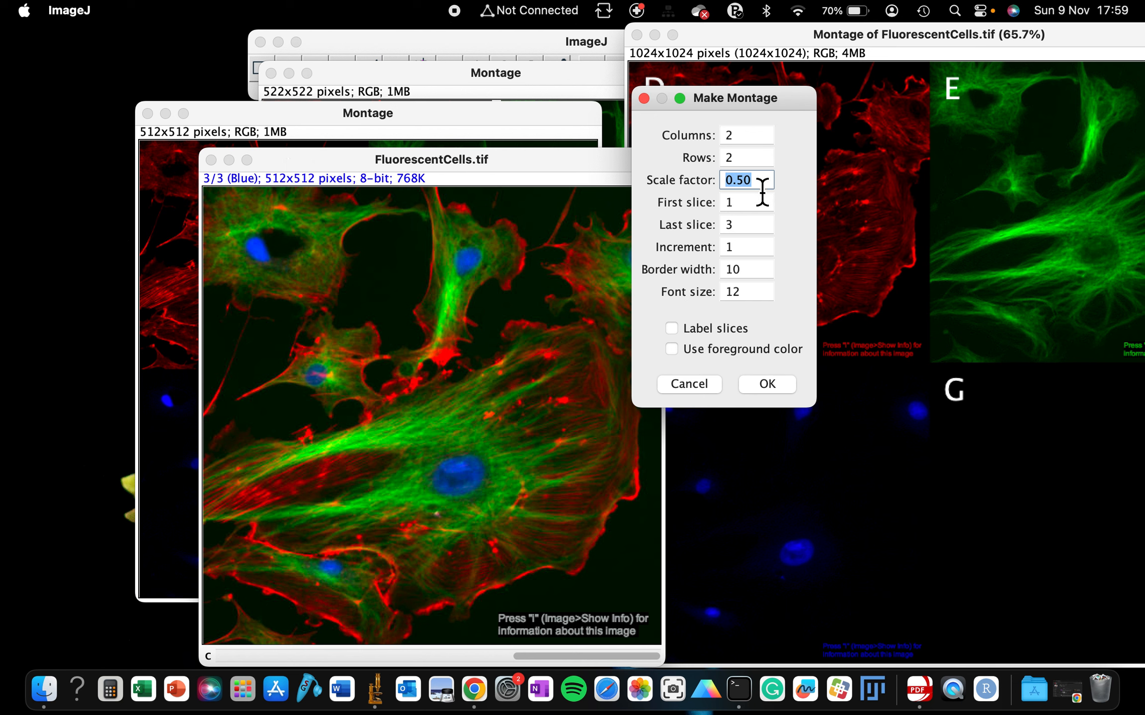
type("1")
left_click(767, 384)
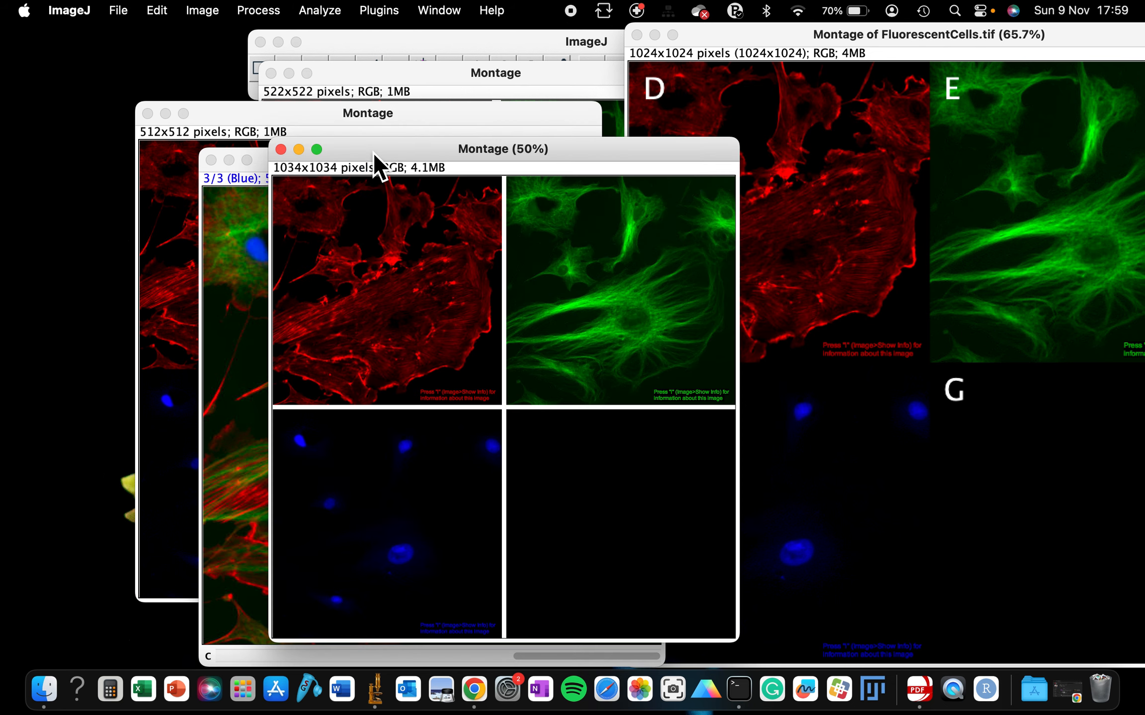
Step: Examine the full-scale bordered montage's size and border against the source stack, the half-scale borderless montage and the labelled magic montage
left_click_drag(373, 151, 400, 78)
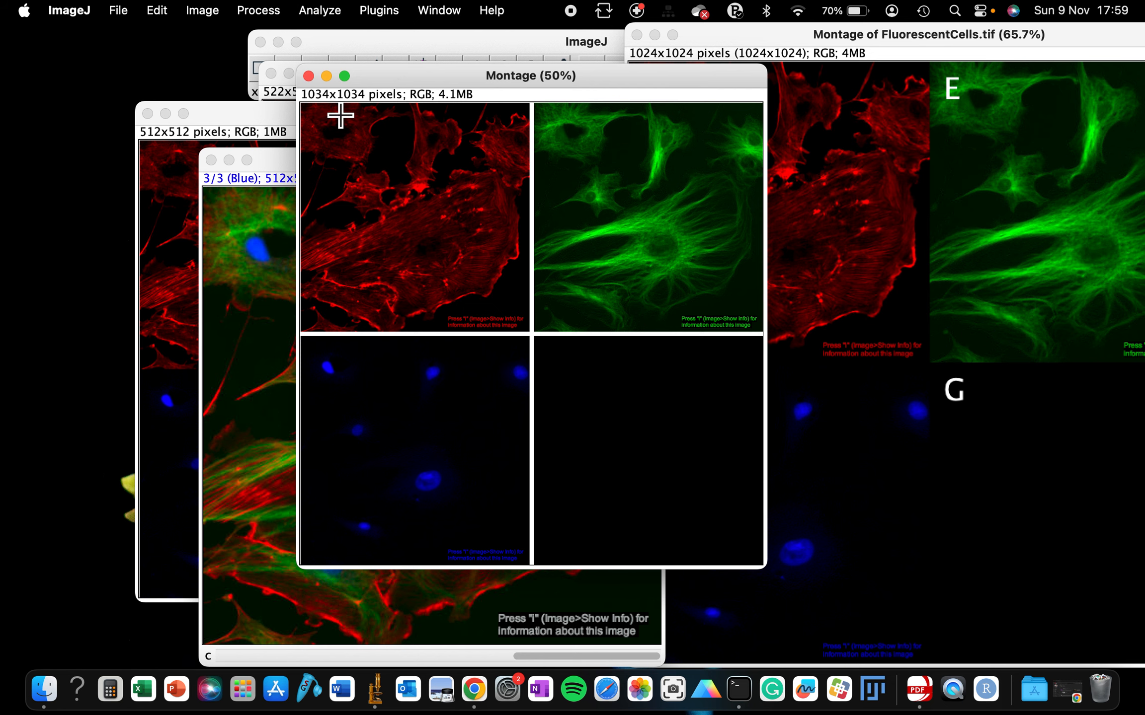
left_click(740, 49)
left_click(261, 167)
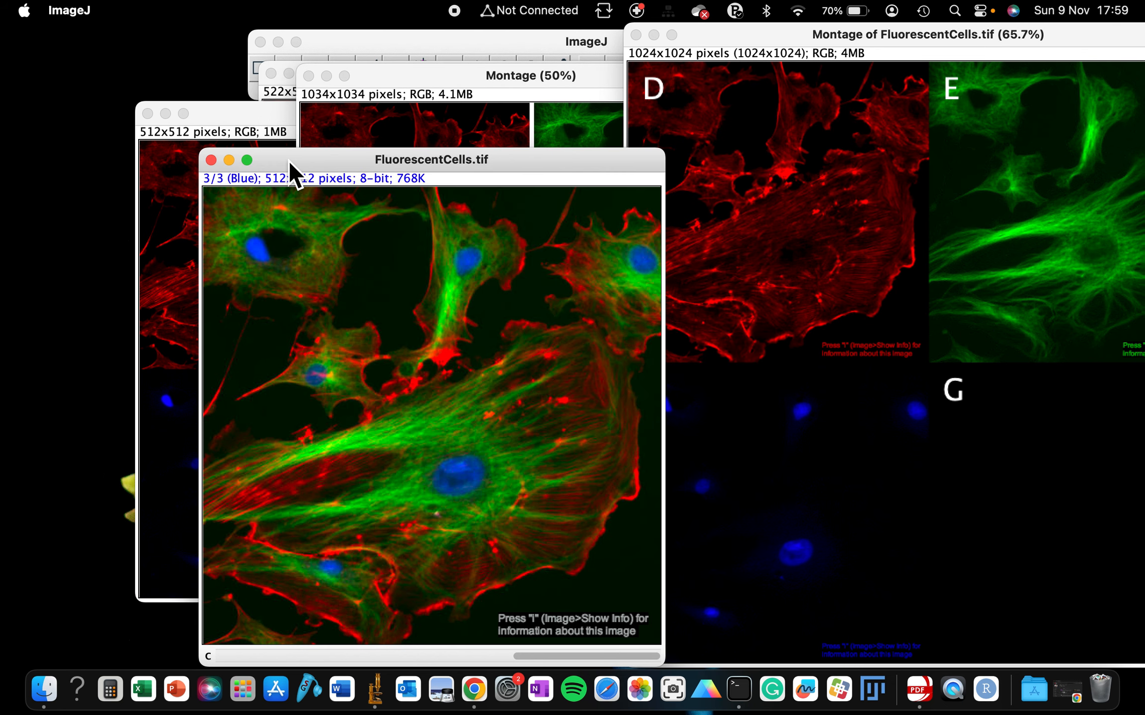
left_click(198, 113)
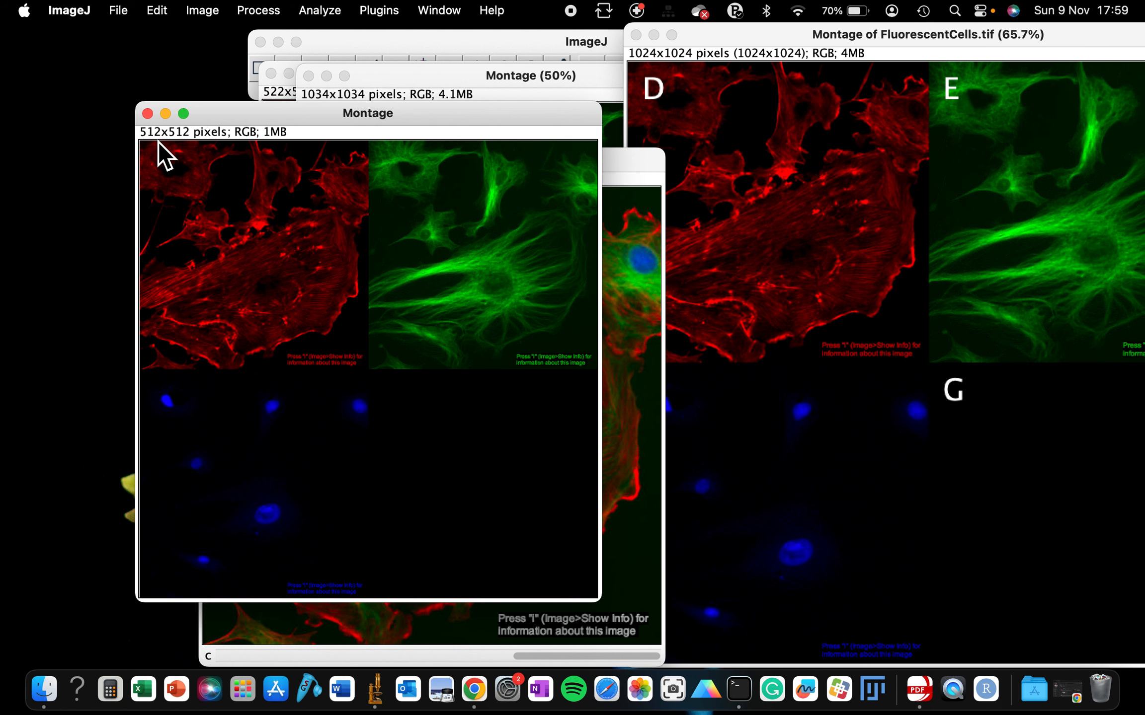
left_click(642, 162)
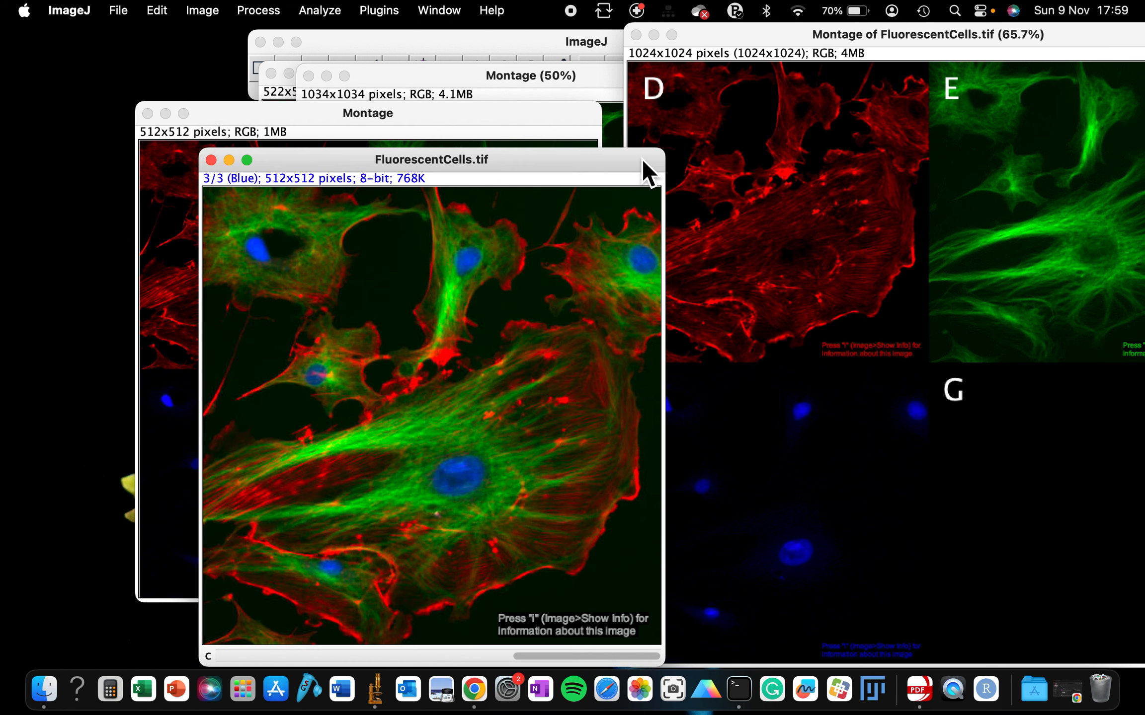
left_click(341, 93)
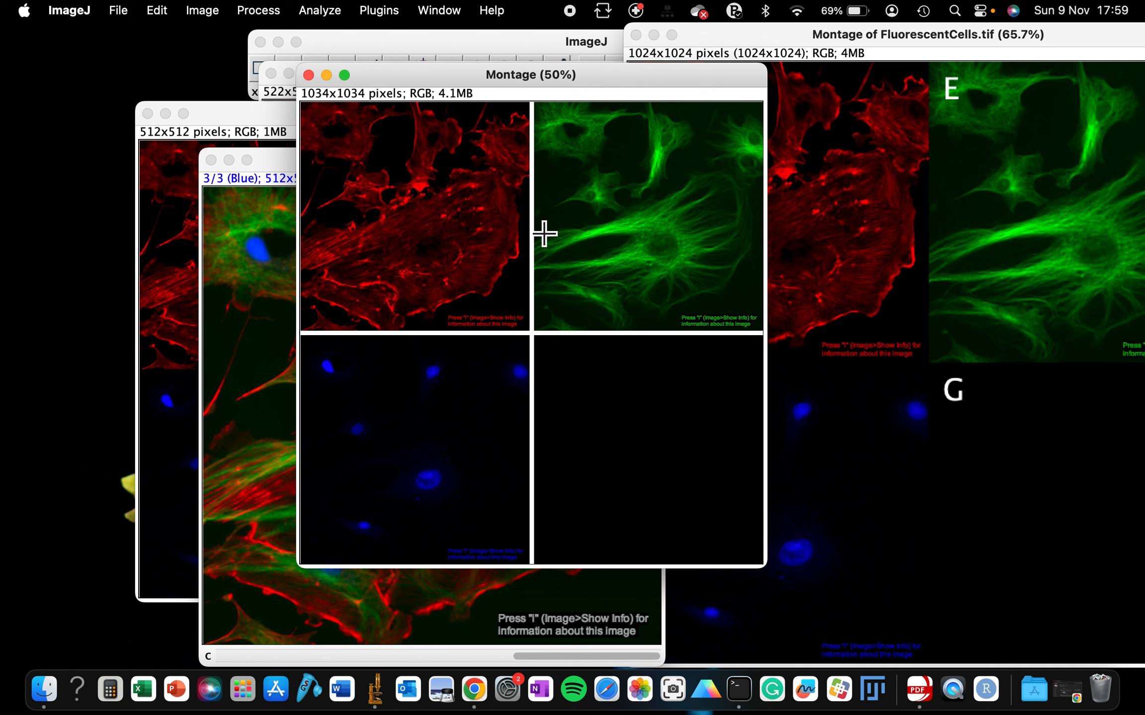
left_click(808, 59)
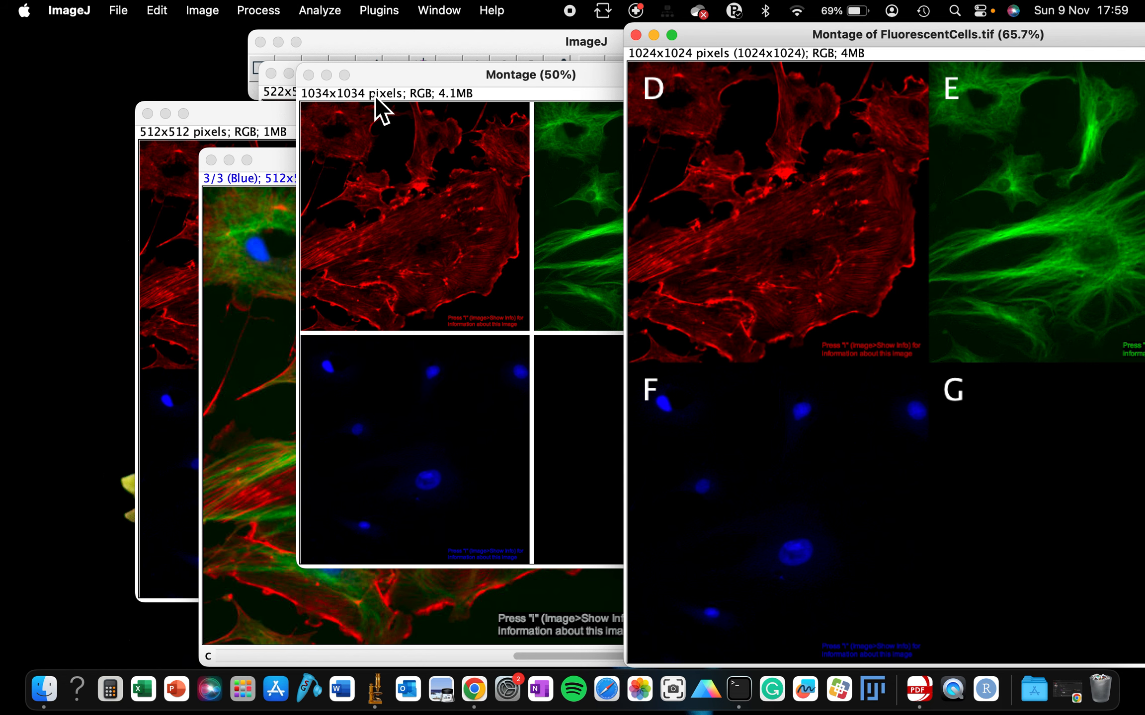
left_click_drag(422, 76, 362, 81)
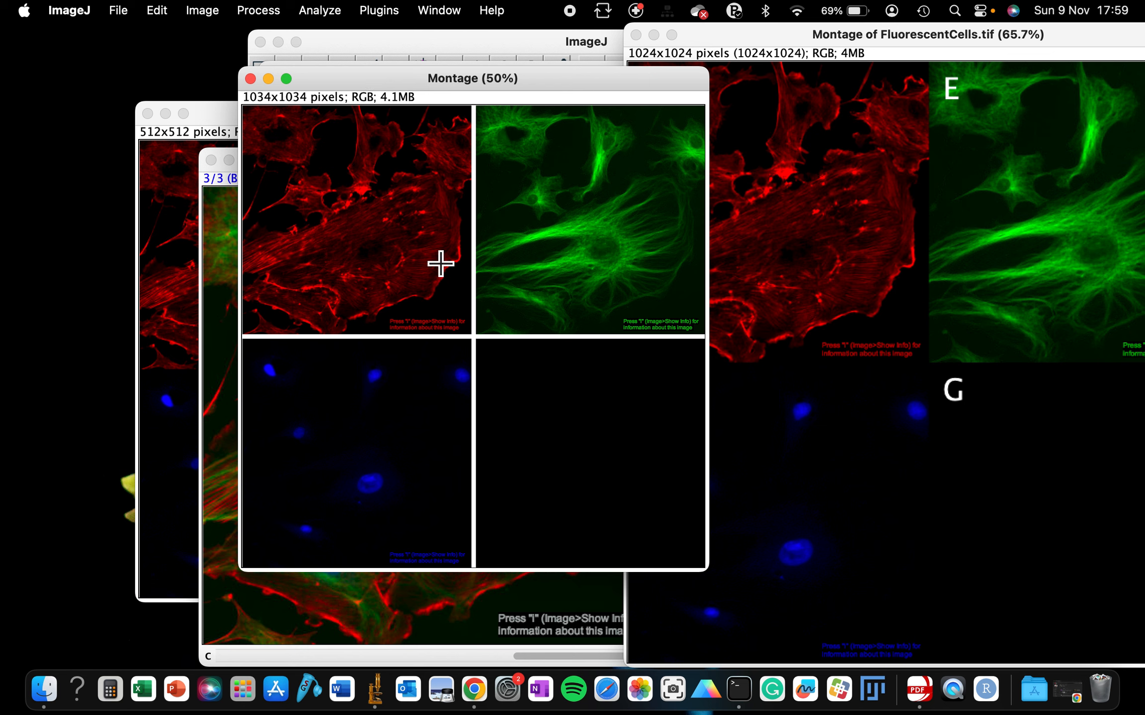
left_click(227, 186)
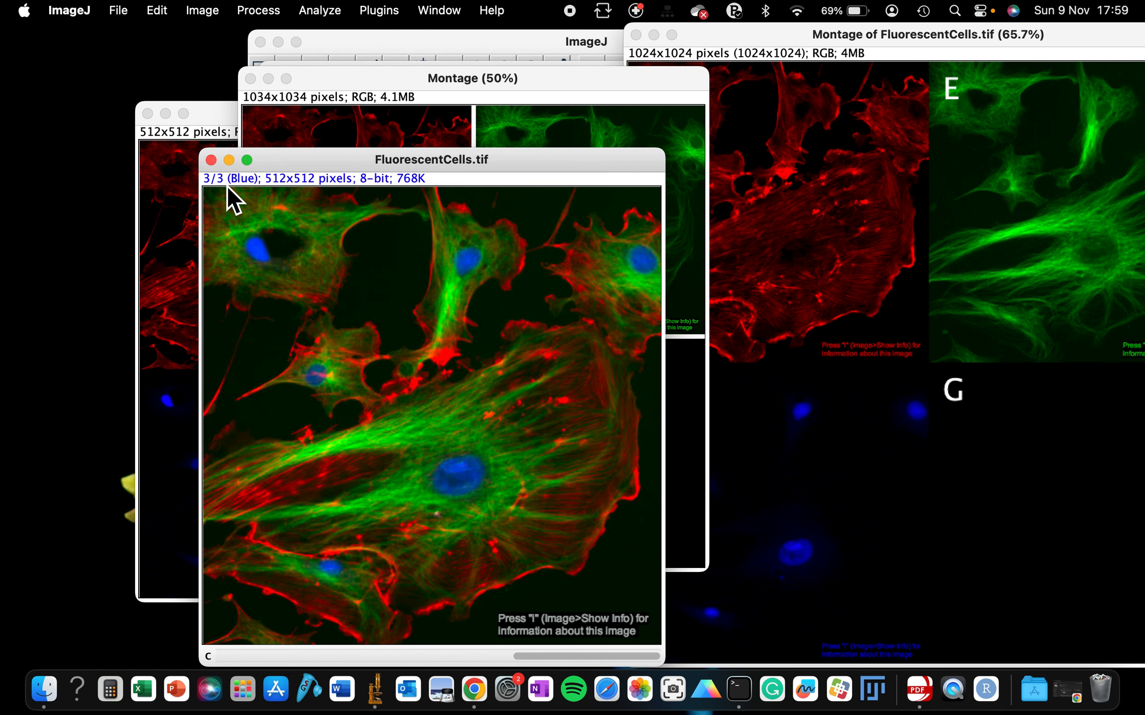
left_click(441, 99)
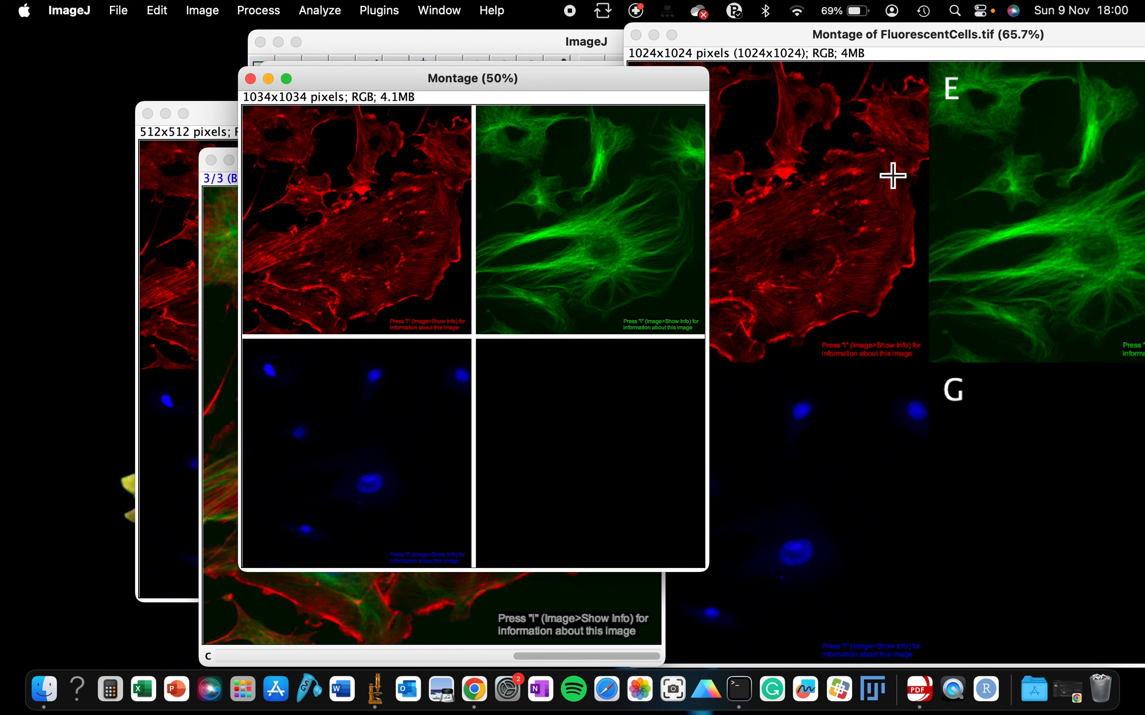
left_click(914, 57)
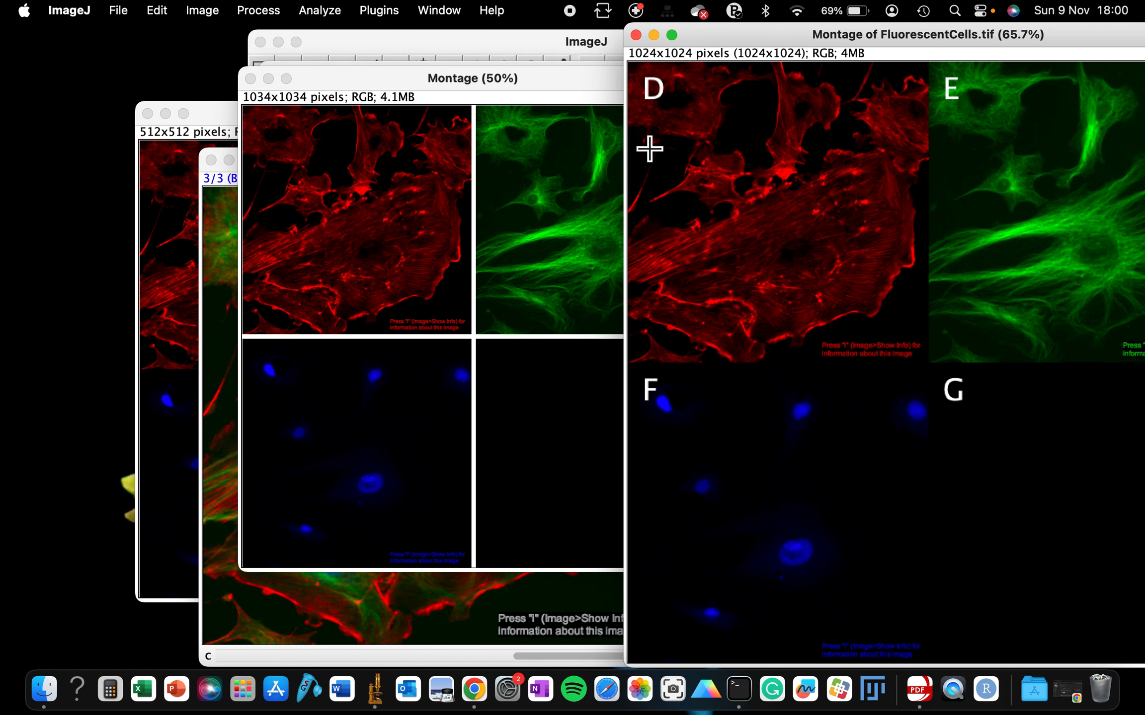
left_click(599, 98)
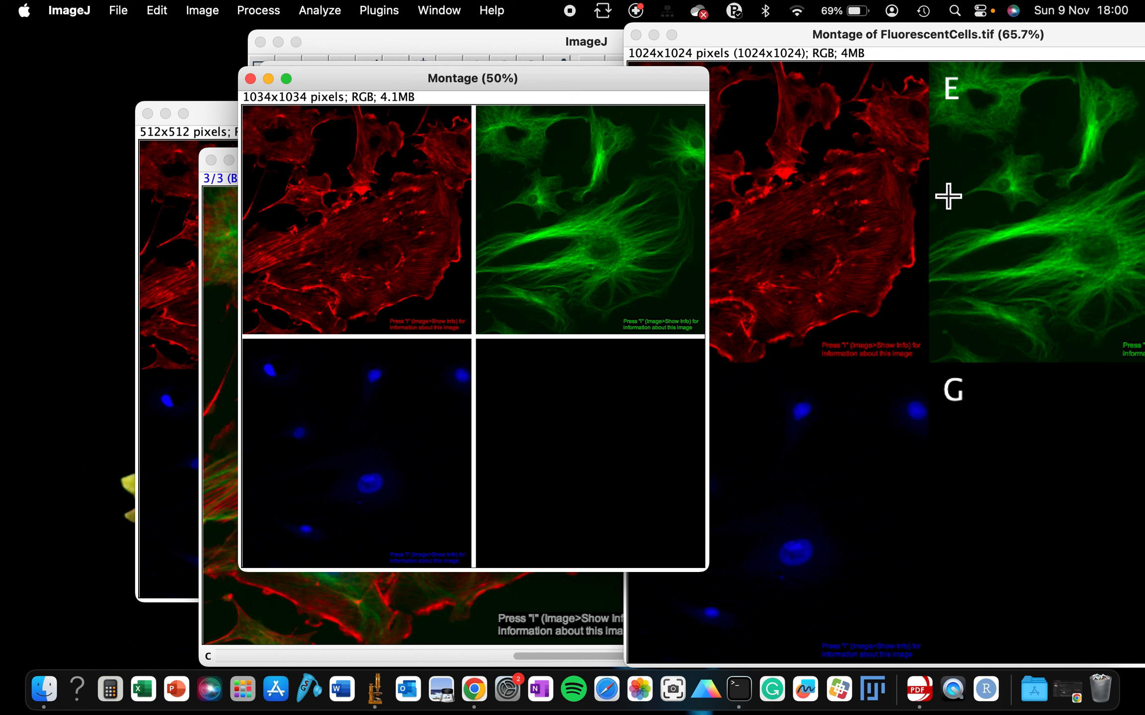